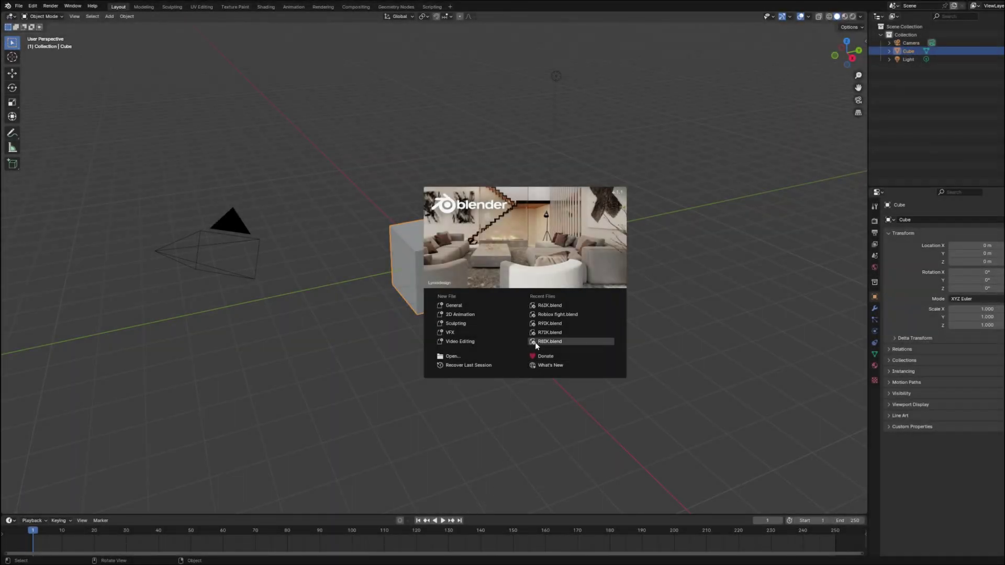
- Dismiss the welcome screen and add a new empty collection in the Outliner
left_click(470, 338)
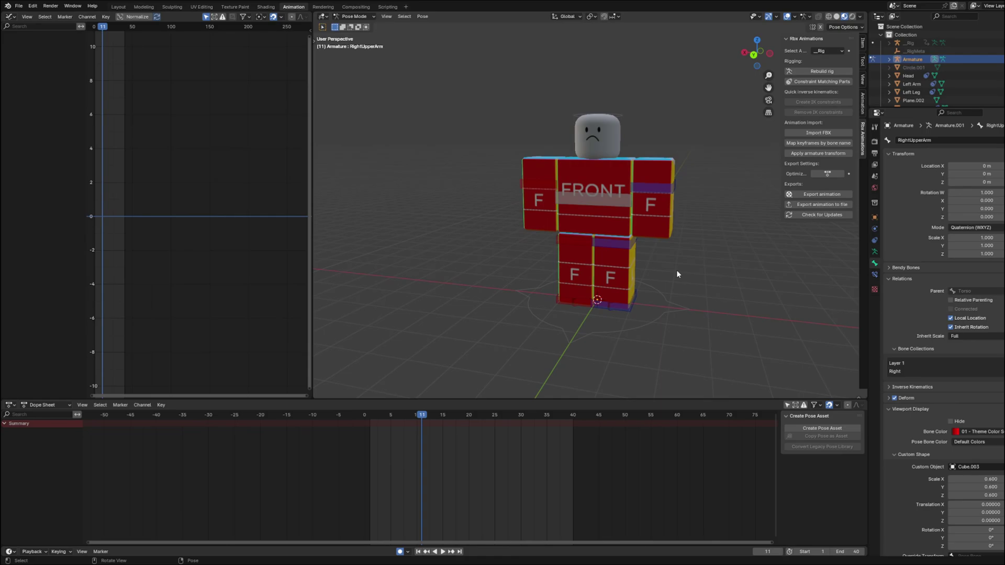
left_click(888, 35)
right_click(881, 37)
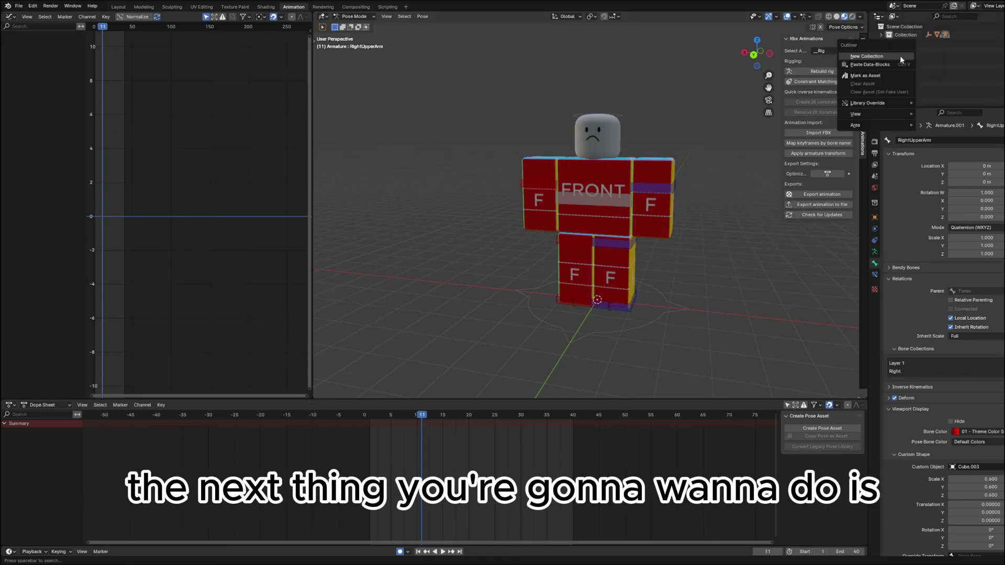
left_click(867, 56)
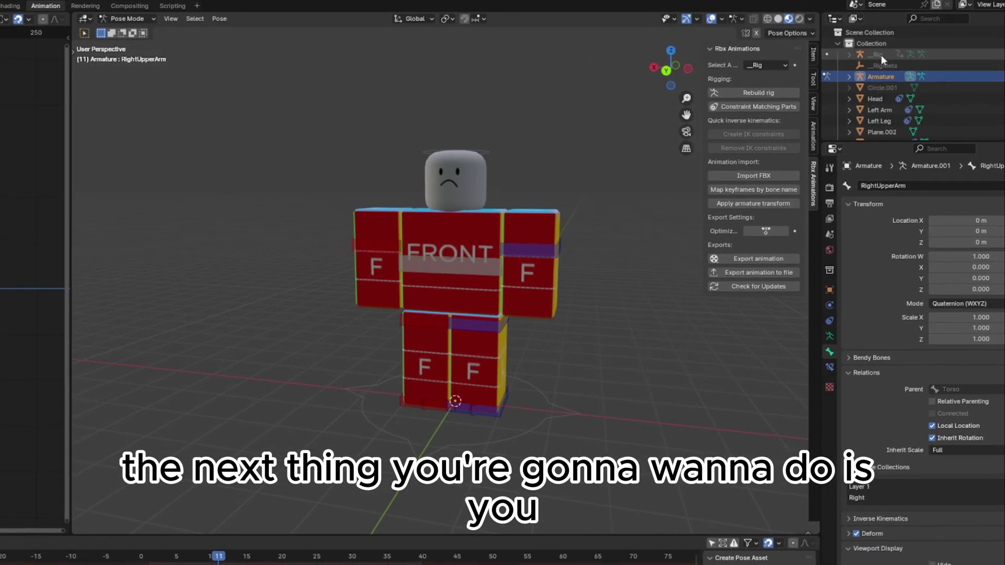
- Paste a full copy of the _Rig collection into Collection 2
left_click(879, 54)
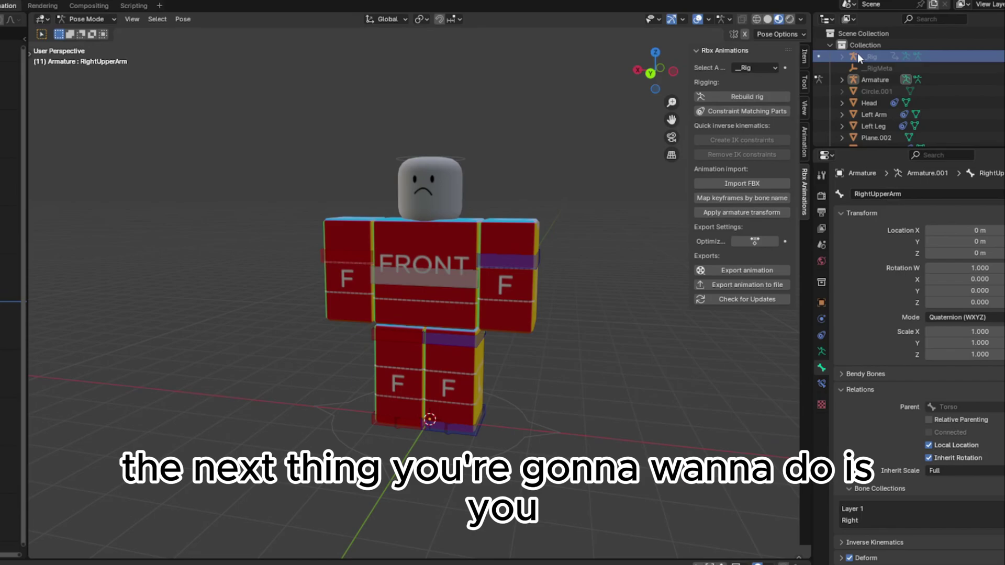
scroll(860, 78, "down", 3)
left_click(854, 149)
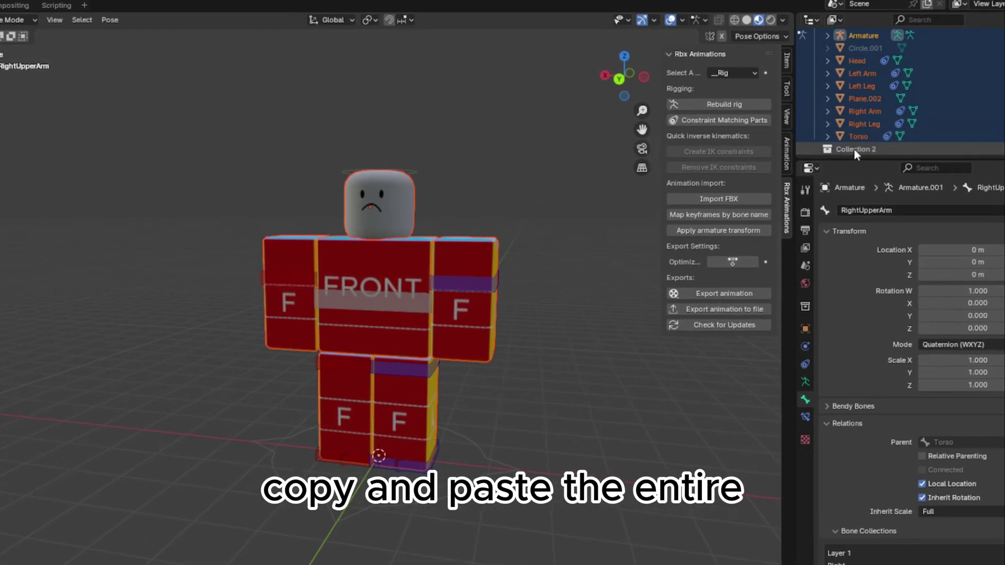
right_click(849, 151)
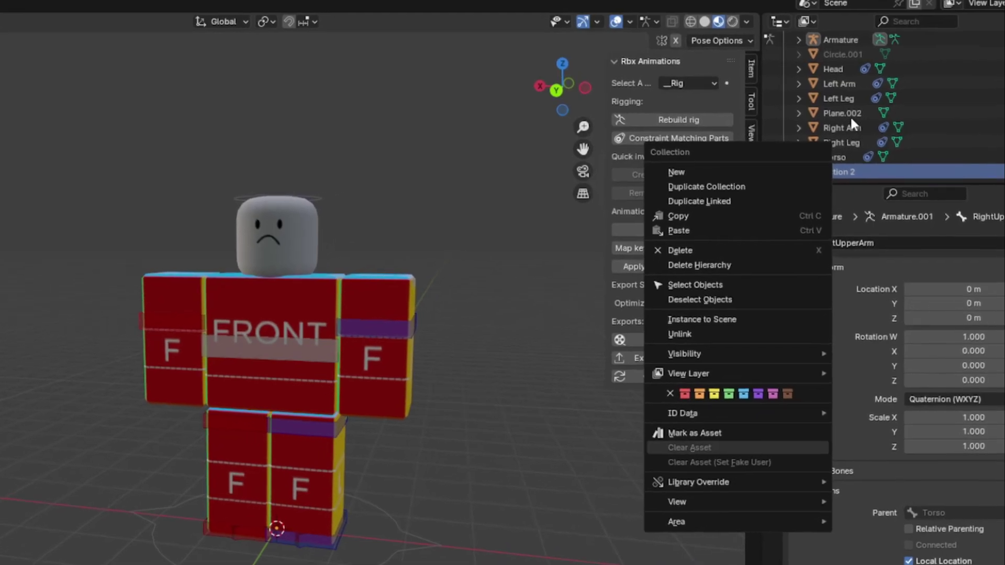
scroll(849, 99, "up", 5)
left_click(795, 70)
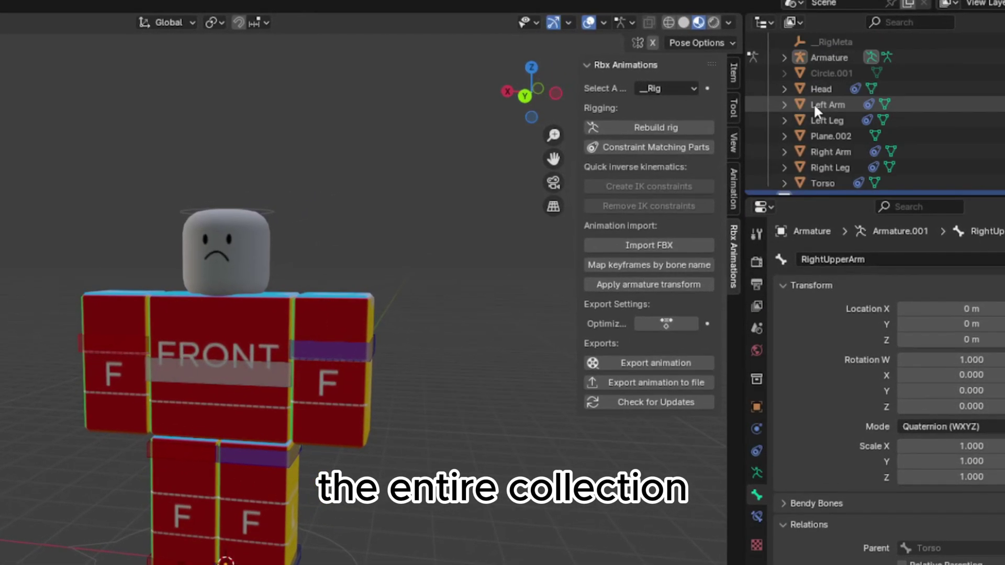
left_click(780, 74)
scroll(812, 119, "down", 3)
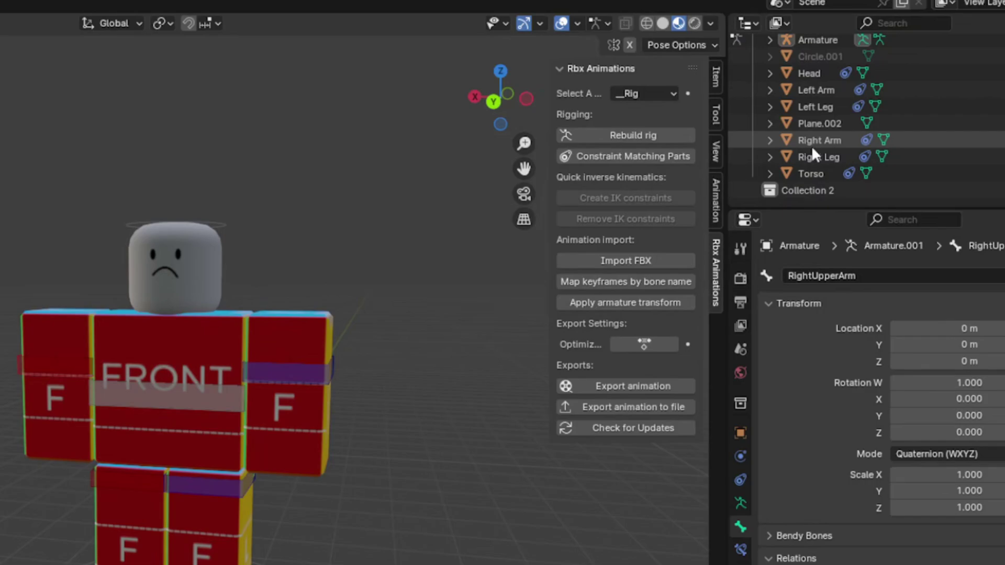
left_click(785, 193)
right_click(778, 200)
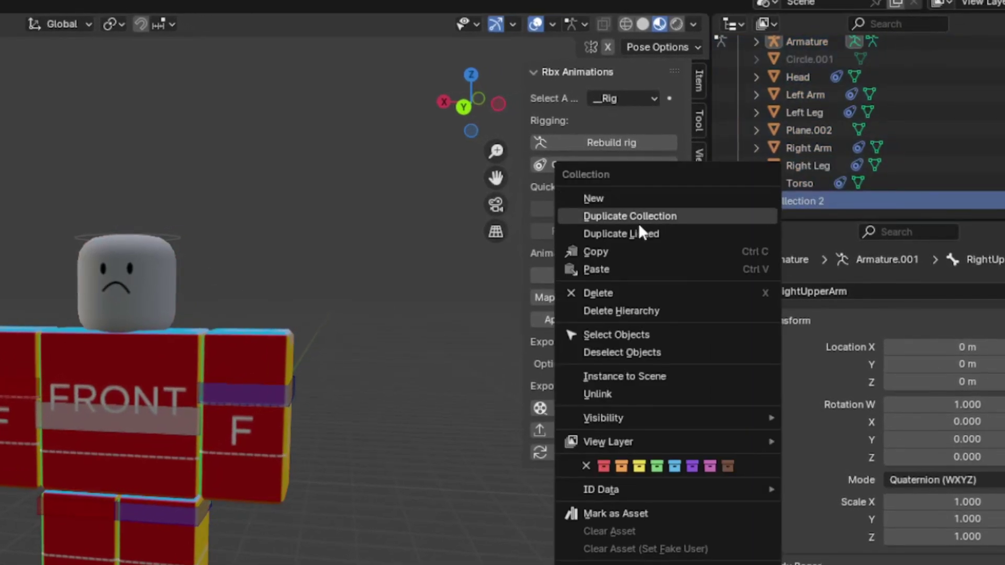
left_click(638, 268)
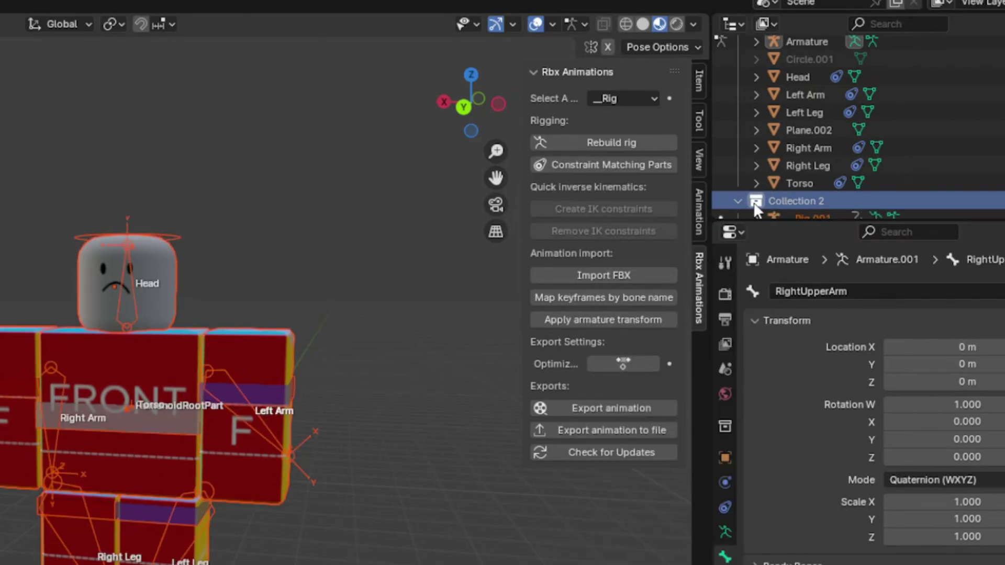
scroll(797, 178, "down", 3)
scroll(858, 140, "down", 4)
scroll(801, 133, "down", 2)
scroll(800, 133, "up", 5)
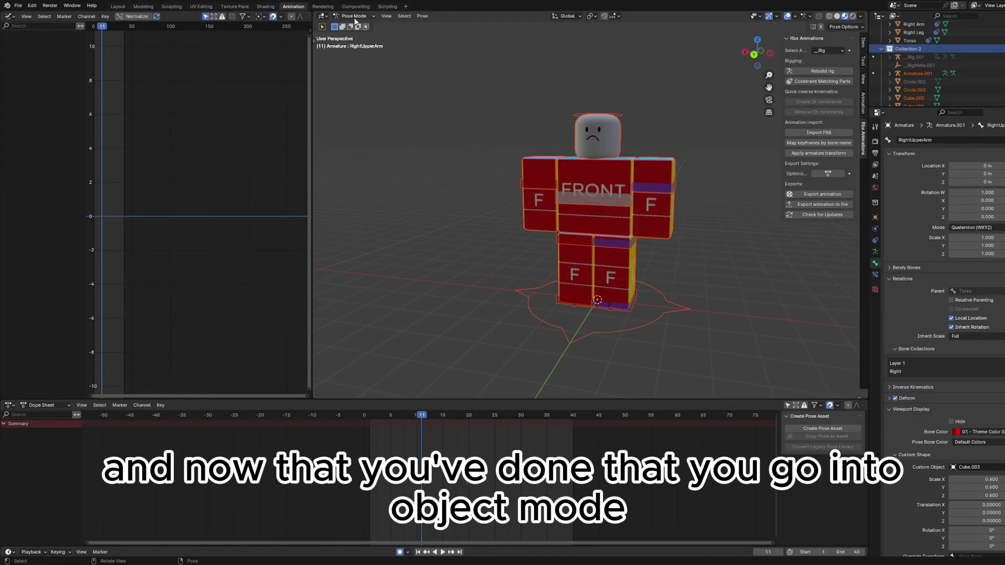
- Switch to Object Mode, show the tool shelf, and nudge the copied rig's right leg
left_click(359, 26)
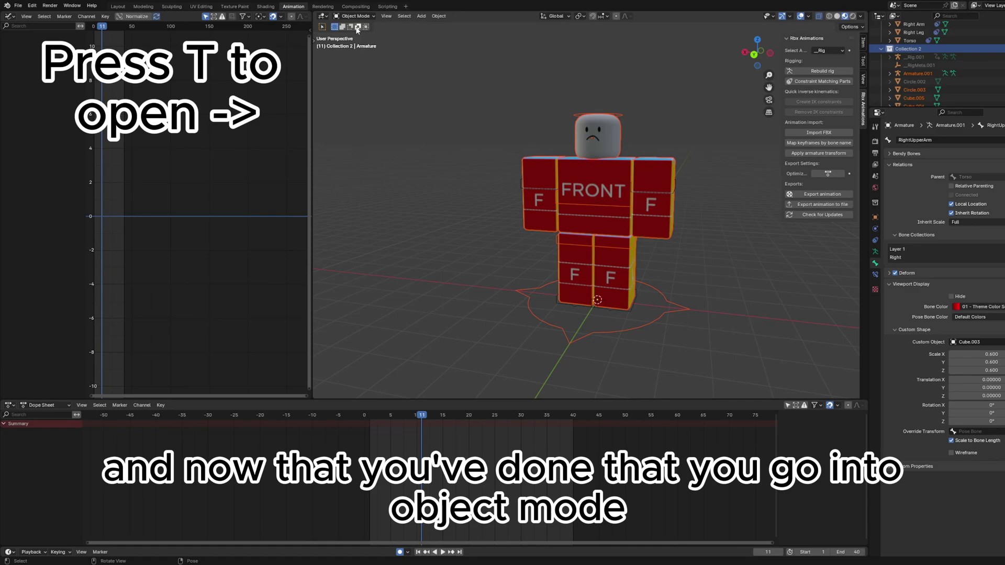
key("t")
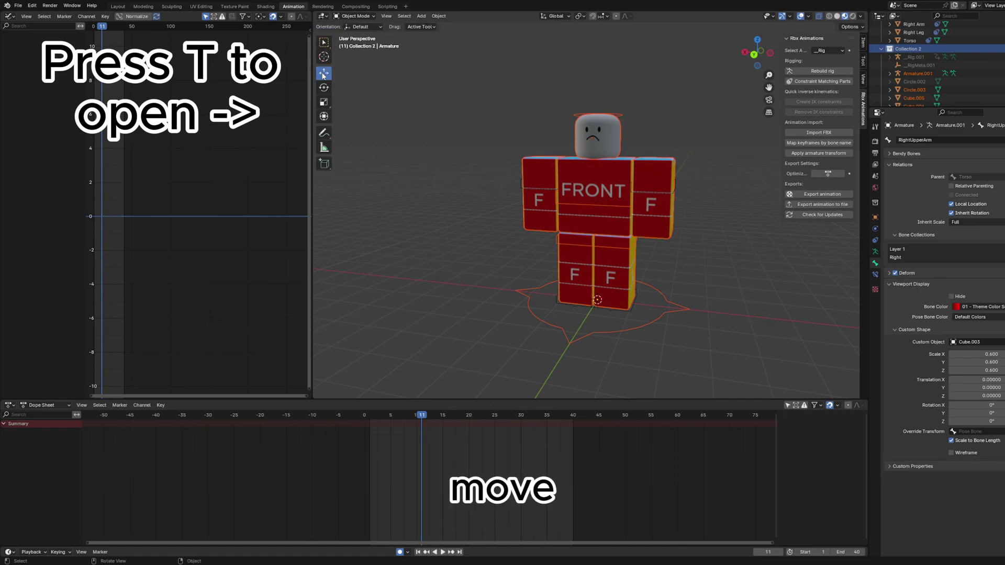
middle_click_drag(569, 317, 552, 308)
left_click(568, 309)
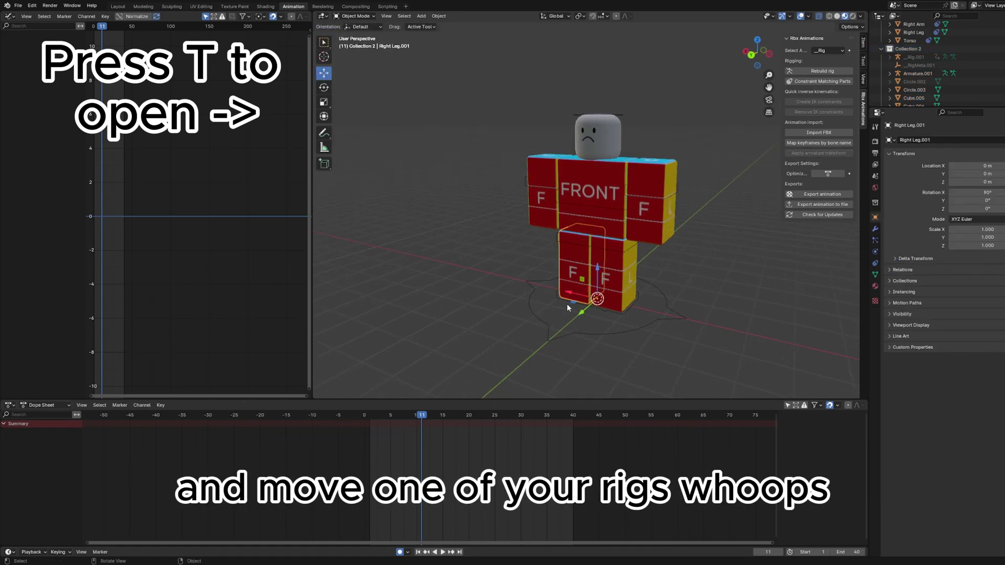
key("g")
left_click(583, 330)
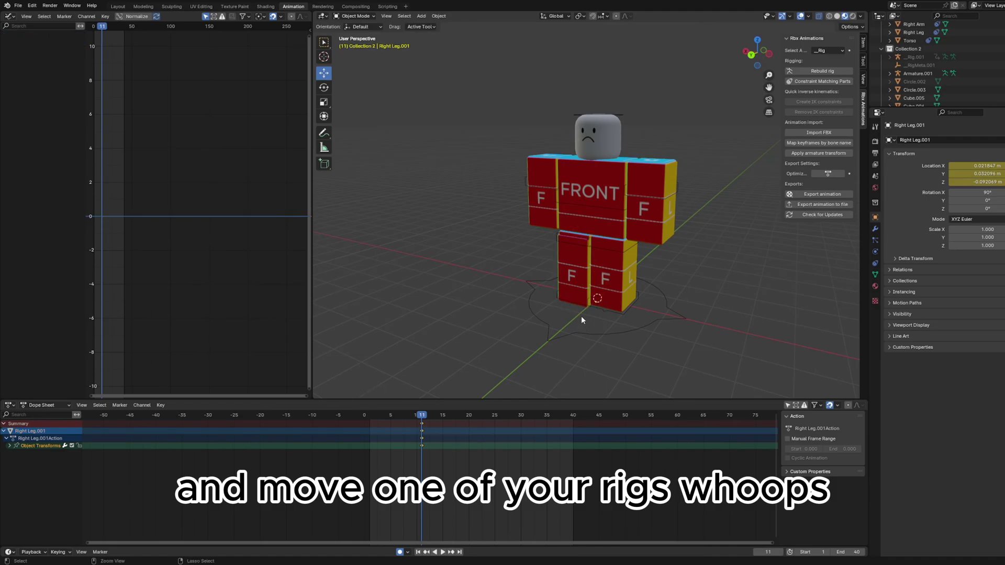
- Move the duplicate armature sideways along Y and box-select the whole rig
left_click(581, 315)
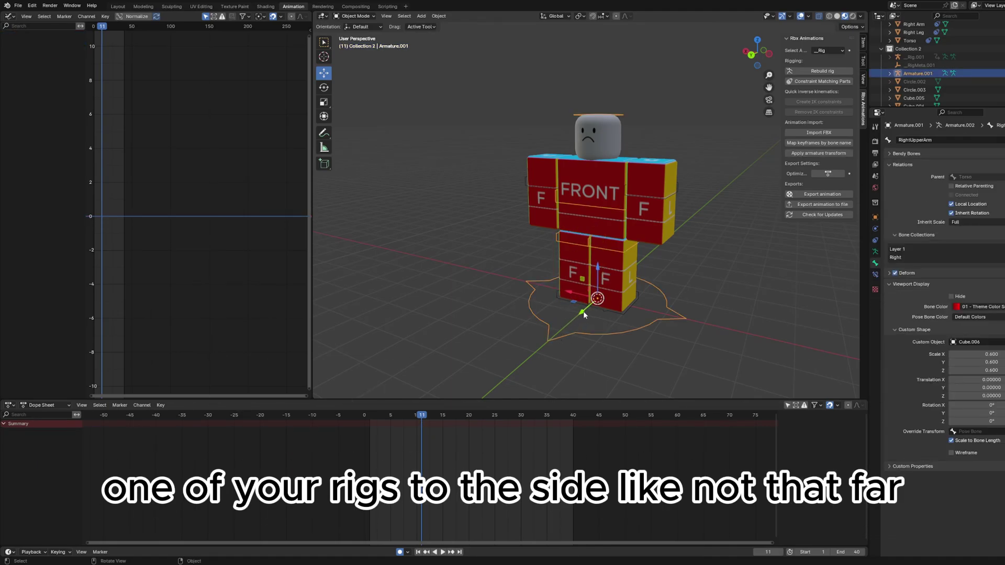
key("g")
key("y")
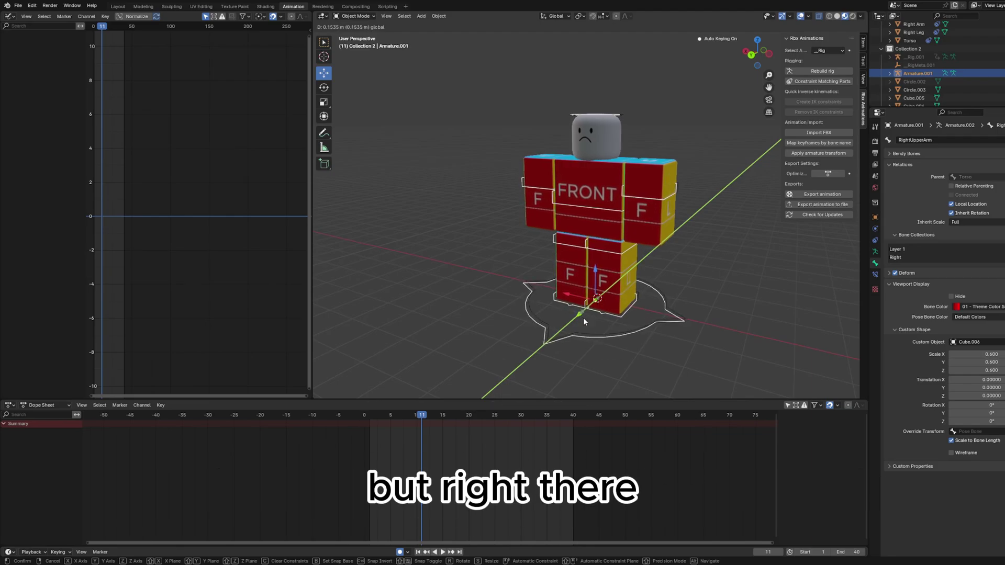
left_click(584, 317)
mouse_move(704, 310)
middle_mouse_down()
mouse_move(687, 279)
mouse_move(670, 288)
middle_mouse_up()
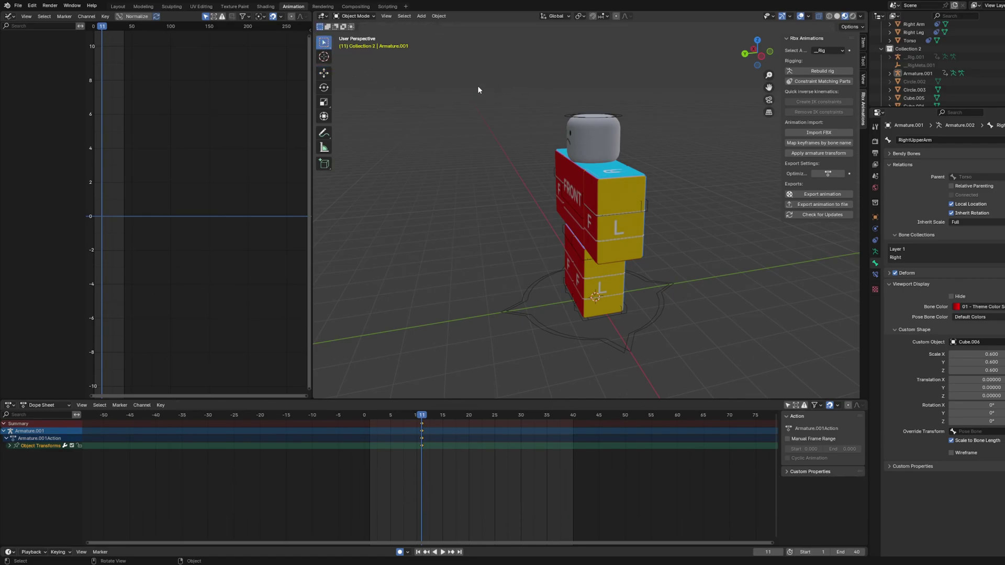
left_click_drag(444, 52, 795, 398)
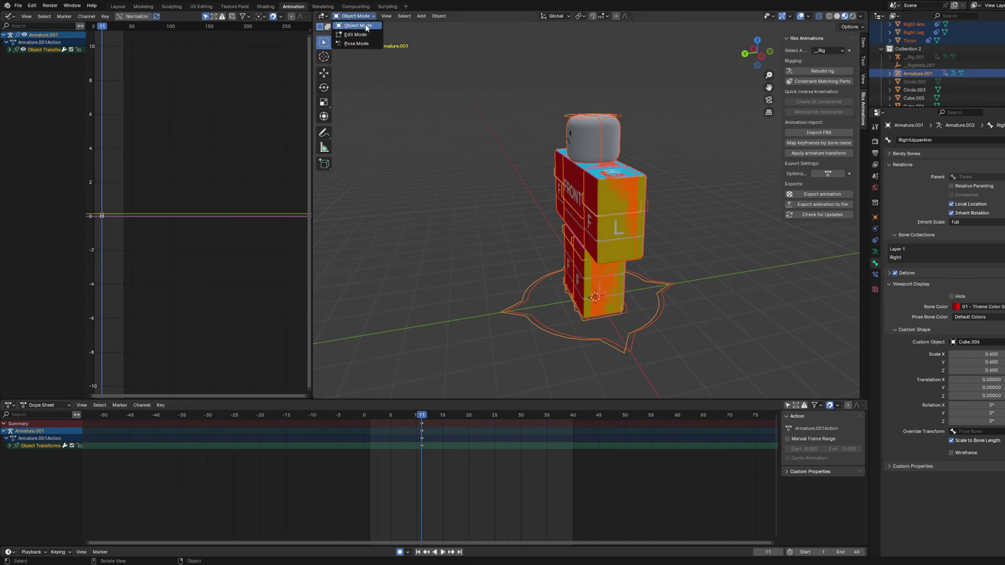
- In Pose Mode, slide MasterControl along Y and turn the rig about 180° to face the first
left_click(358, 43)
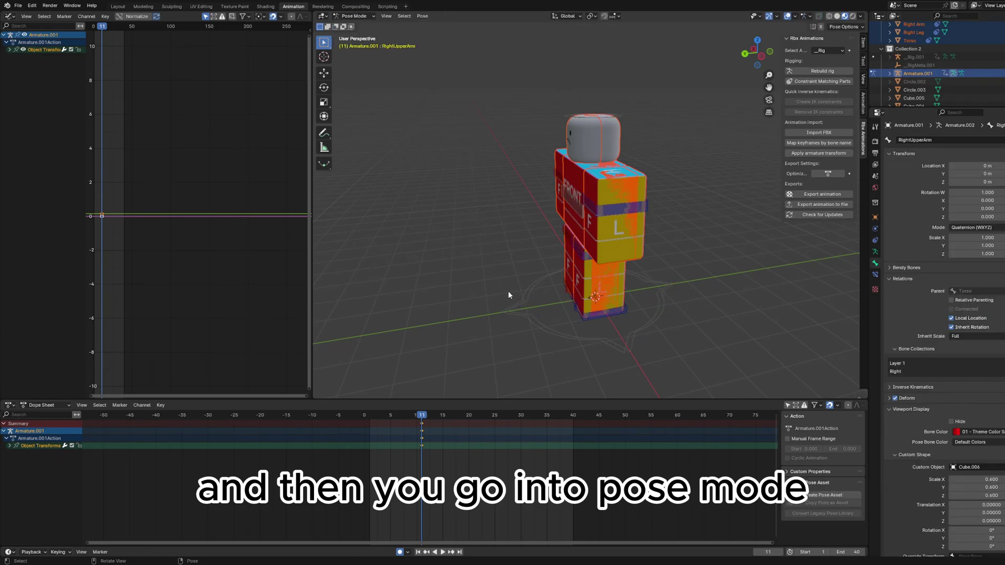
left_click(513, 313)
key("shift+space")
key("g")
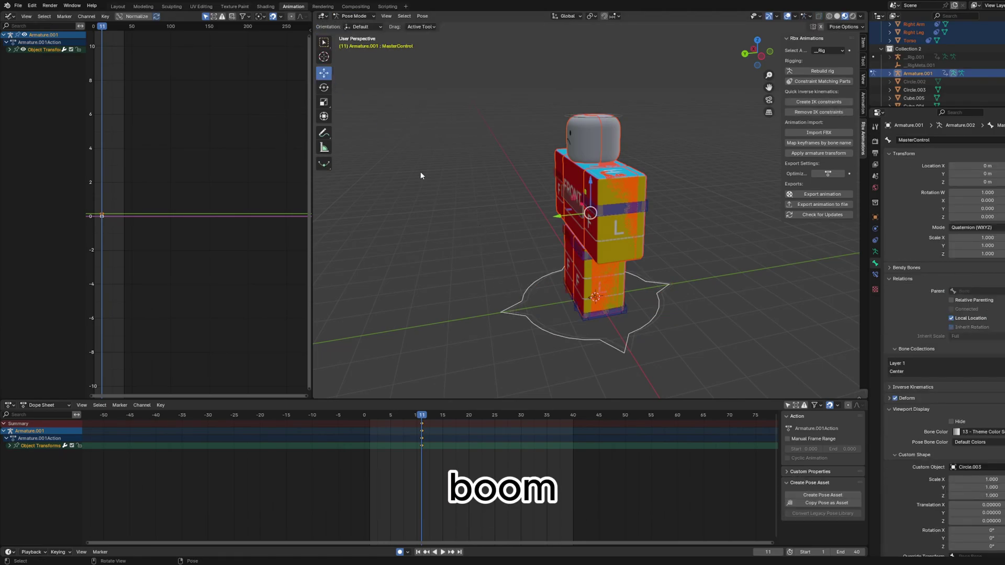
left_click_drag(560, 224, 421, 234)
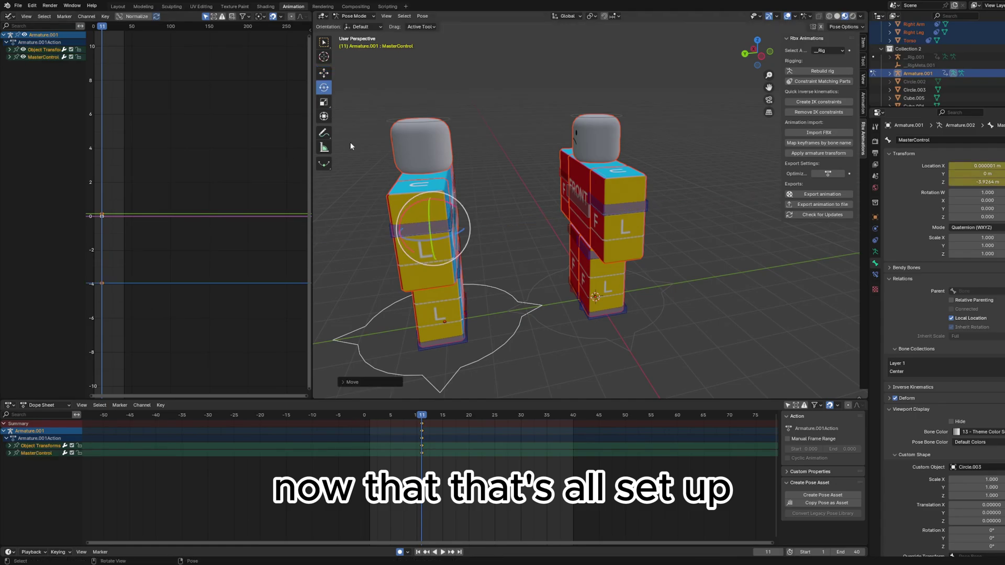
left_click_drag(438, 241, 402, 177)
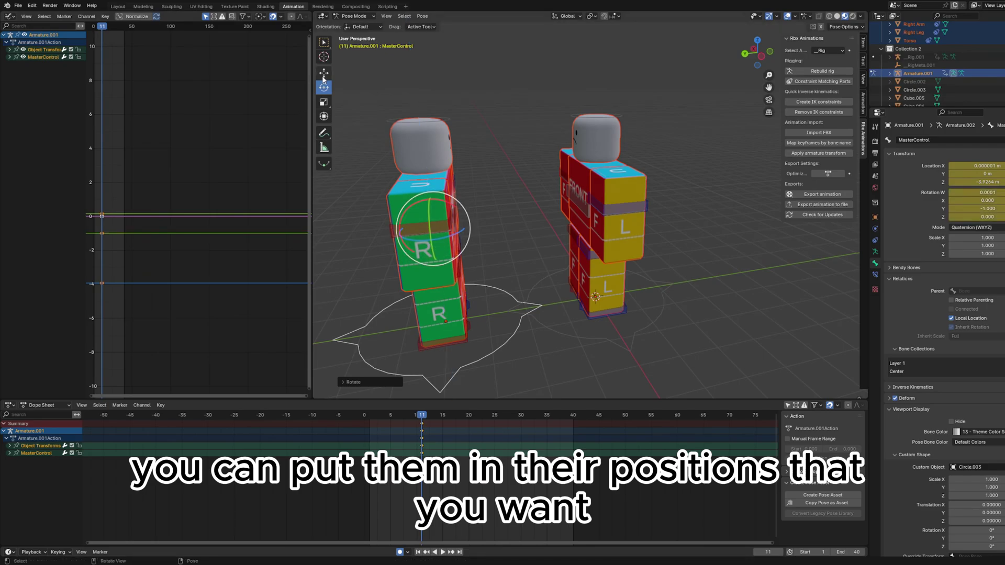
left_click_drag(400, 232, 453, 240)
middle_click_drag(704, 288, 674, 291)
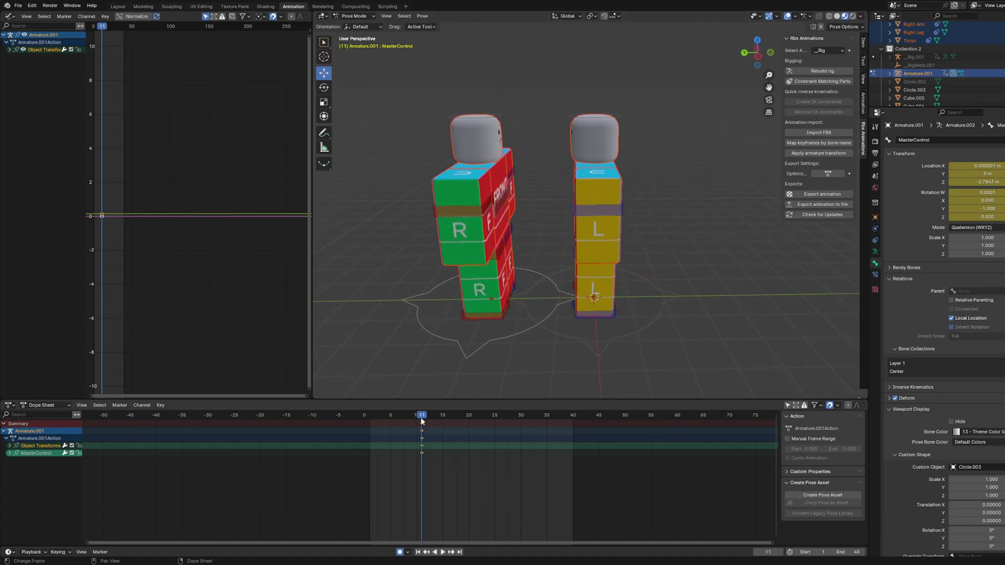
- Deselect MasterControl and play back the two-rig high-five animation
left_click(422, 434)
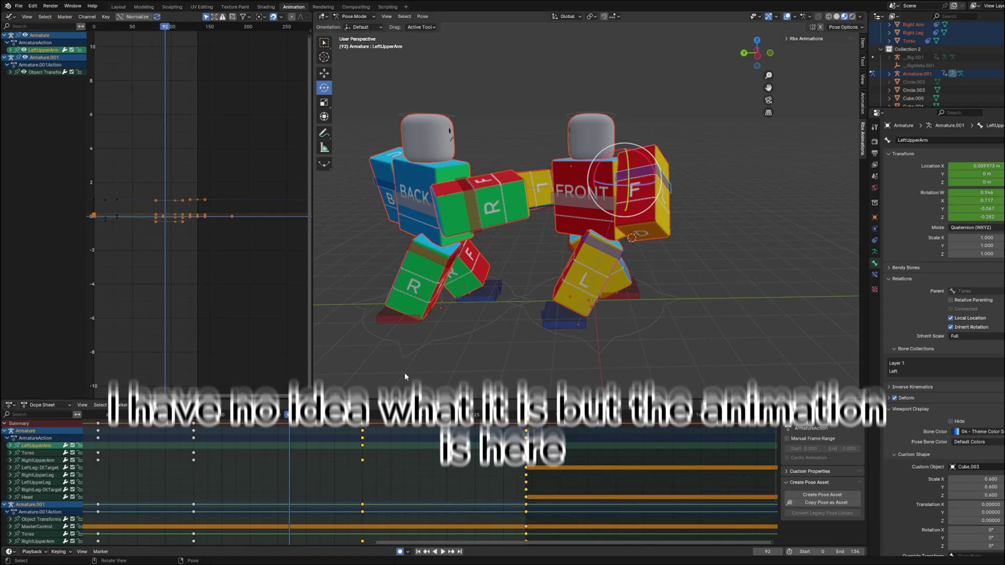
key("space")
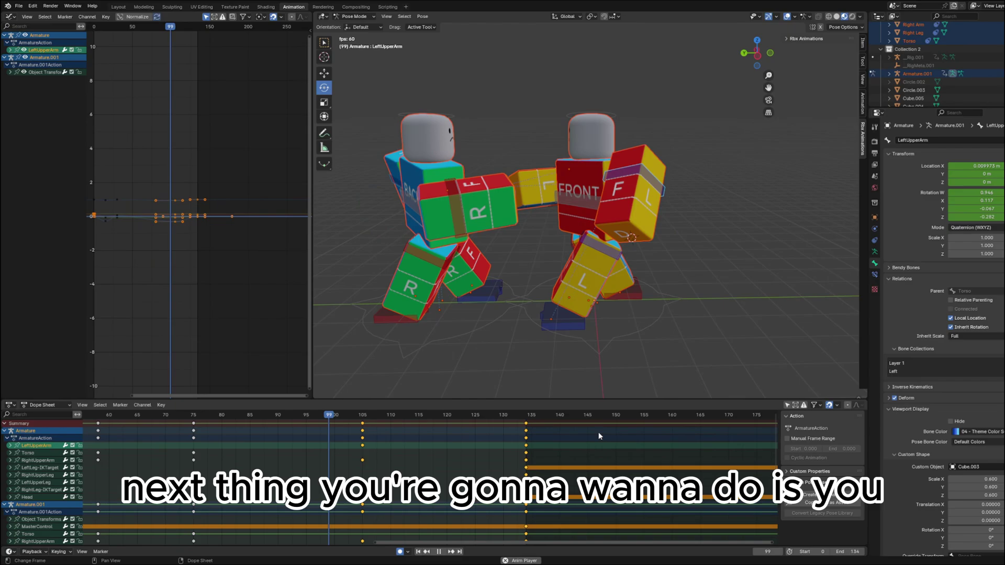
- Stop playback and export the baked 135-keyframe animation from the Rbx Animations tab
key("Escape")
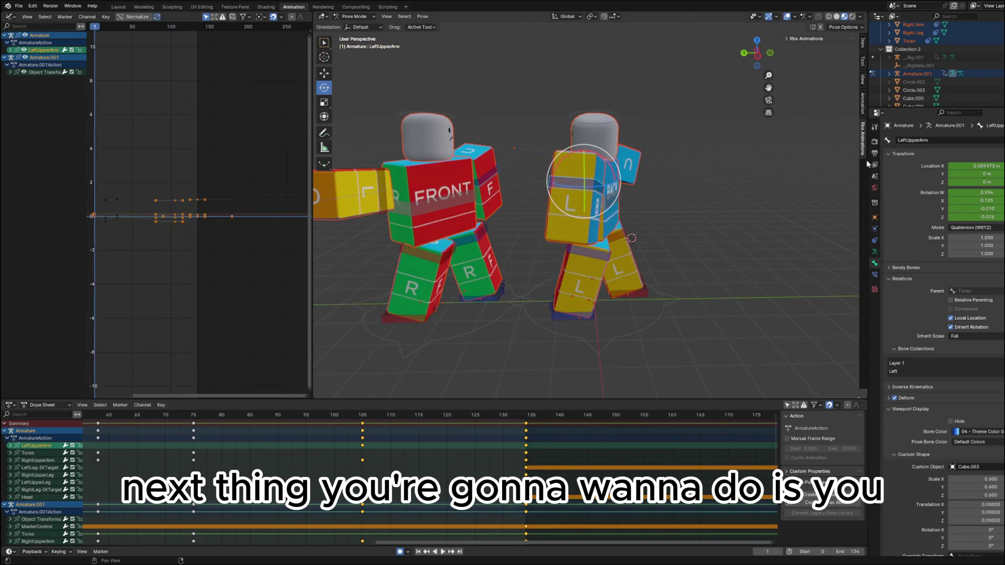
left_click(786, 38)
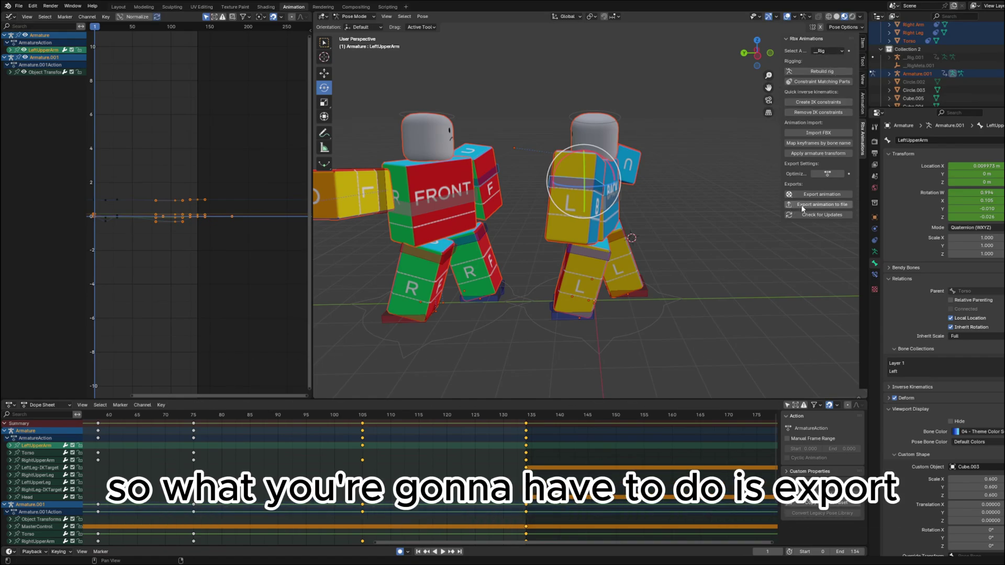
left_click(818, 195)
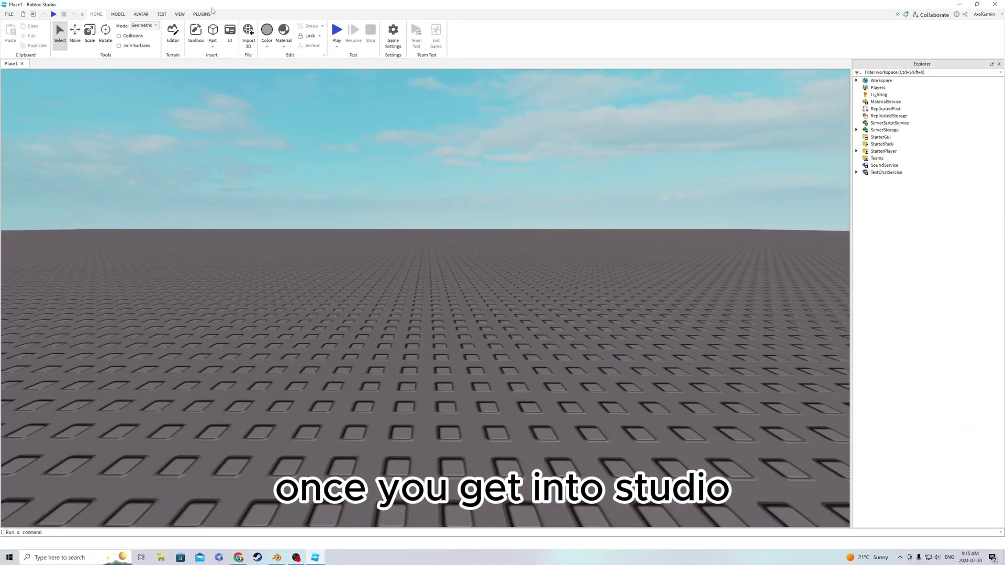
- Insert an R6 rig with the Character Inserter plugin and view it from the front
left_click(203, 13)
left_click(190, 35)
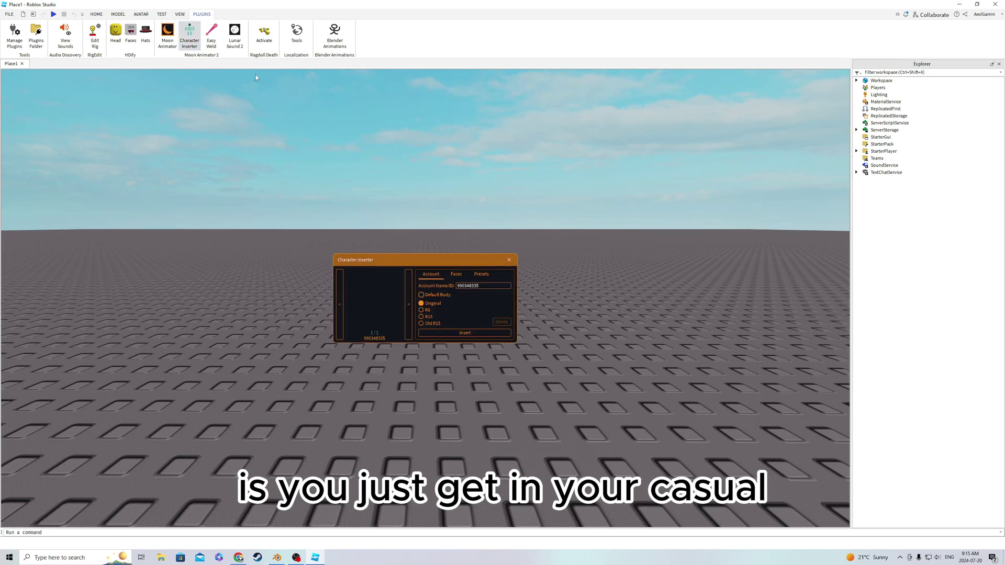
left_click(440, 305)
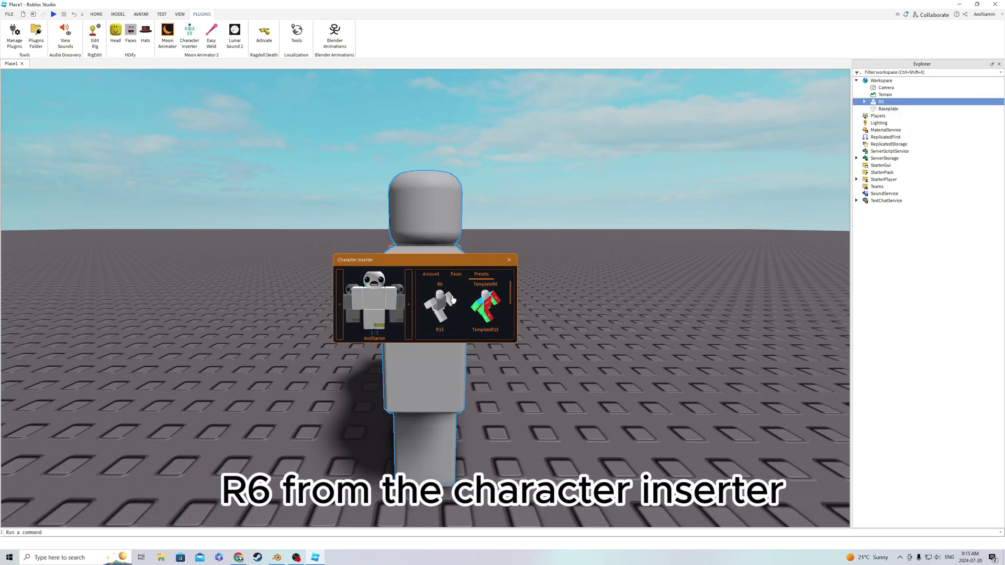
left_click(509, 260)
scroll(457, 362, "down", 5)
right_click_drag(458, 364, 466, 356)
scroll(465, 357, "up", 3)
scroll(467, 355, "down", 5)
scroll(467, 356, "up", 3)
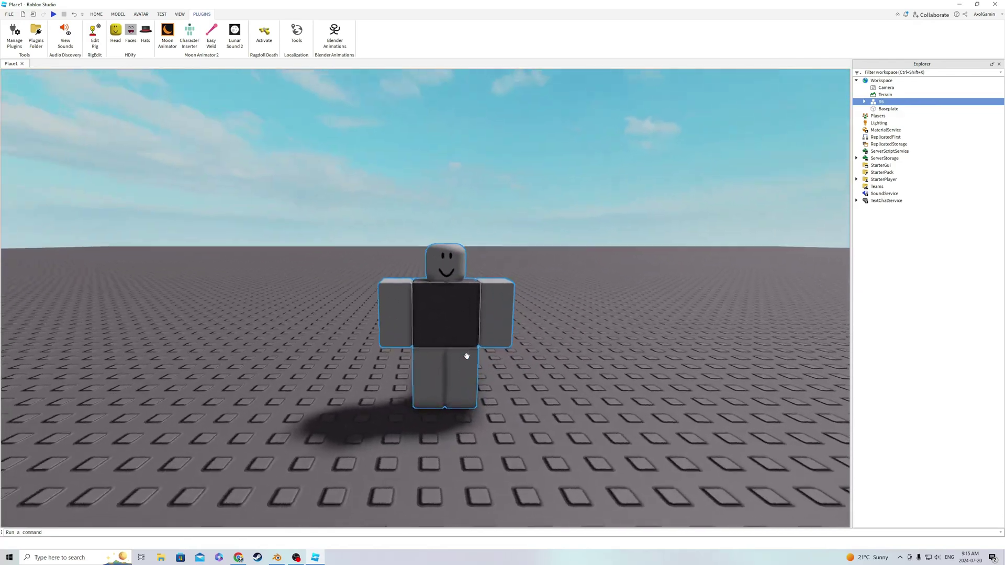
scroll(467, 355, "up", 2)
scroll(466, 356, "up", 2)
scroll(460, 359, "down", 2)
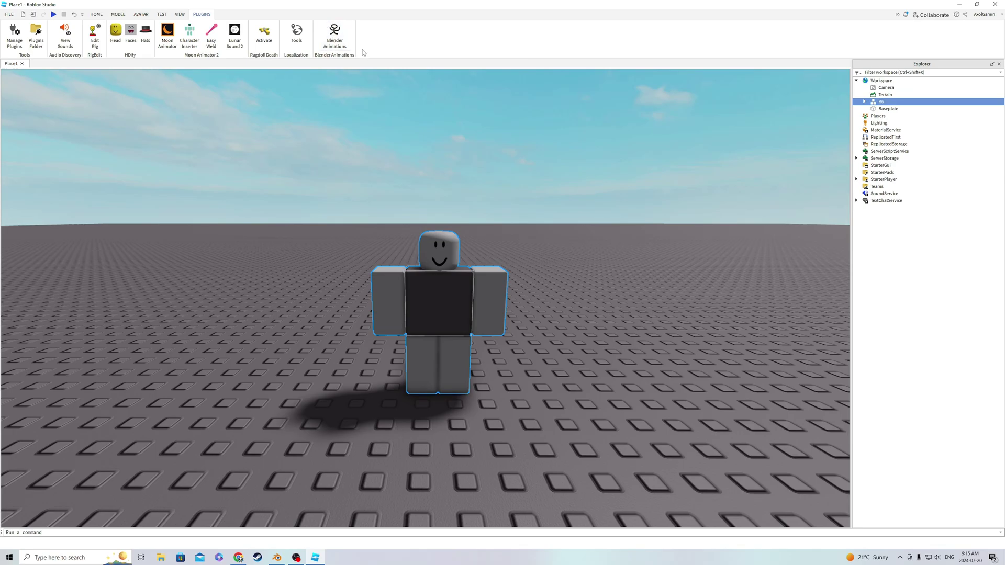
- Import the pasted Blender animation onto the R6 rig and upload it titled 'high five'
left_click(424, 273)
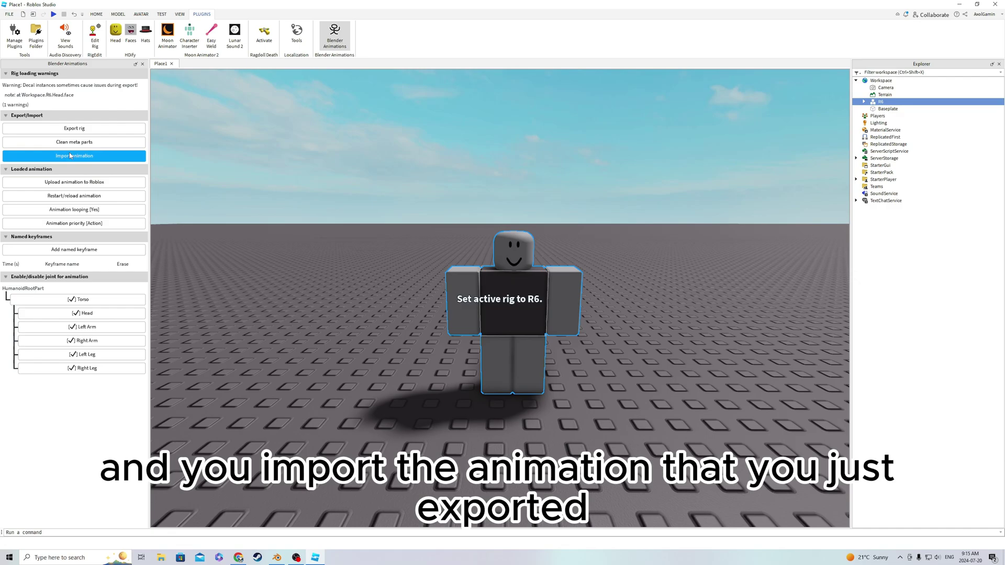
left_click(74, 155)
key("ctrl+v")
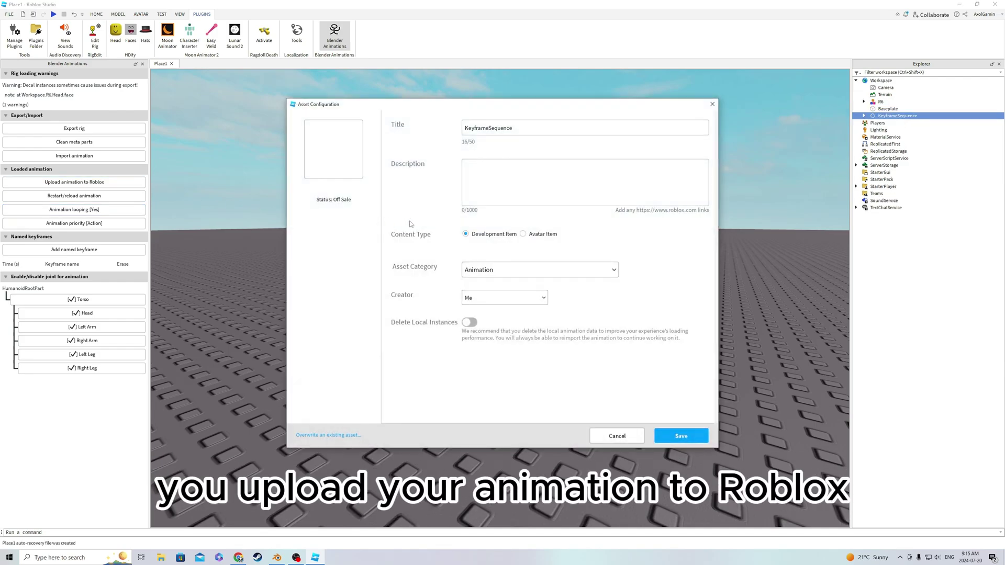
left_click_drag(518, 129, 405, 126)
type("high five")
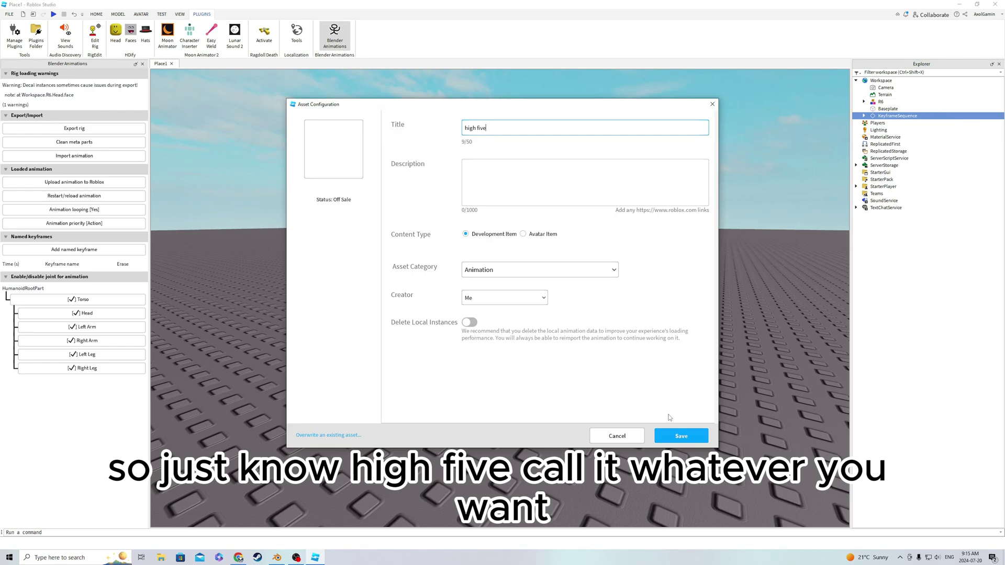
left_click(668, 434)
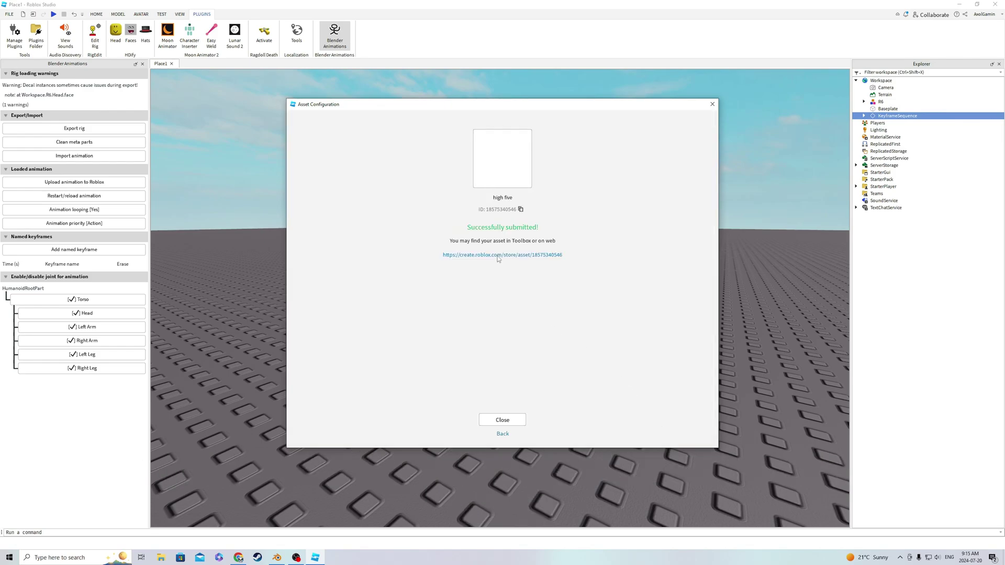
- Dismiss the upload notice, reopen Blender Animations with the R6 rig, and begin a new import
left_click(503, 420)
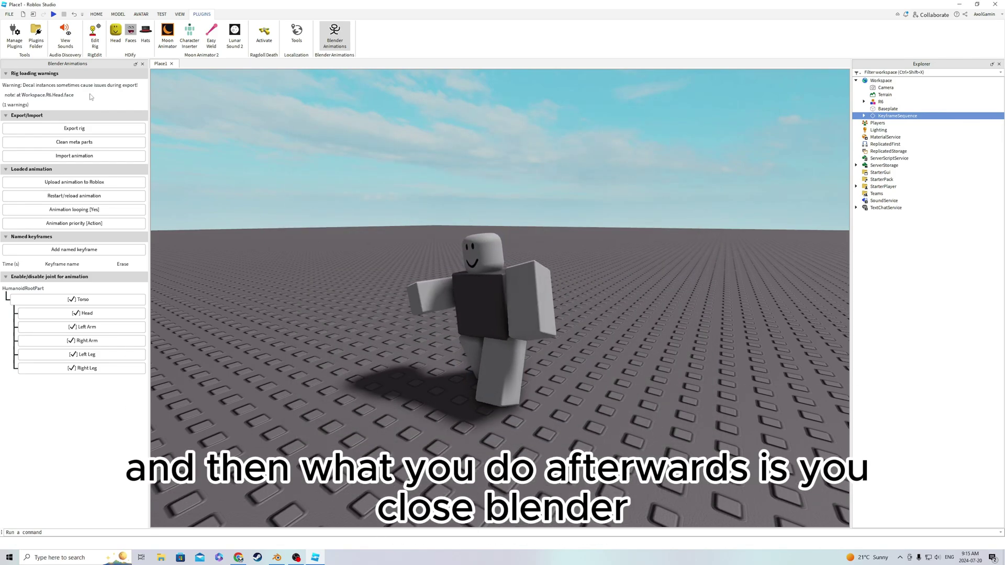
left_click(142, 63)
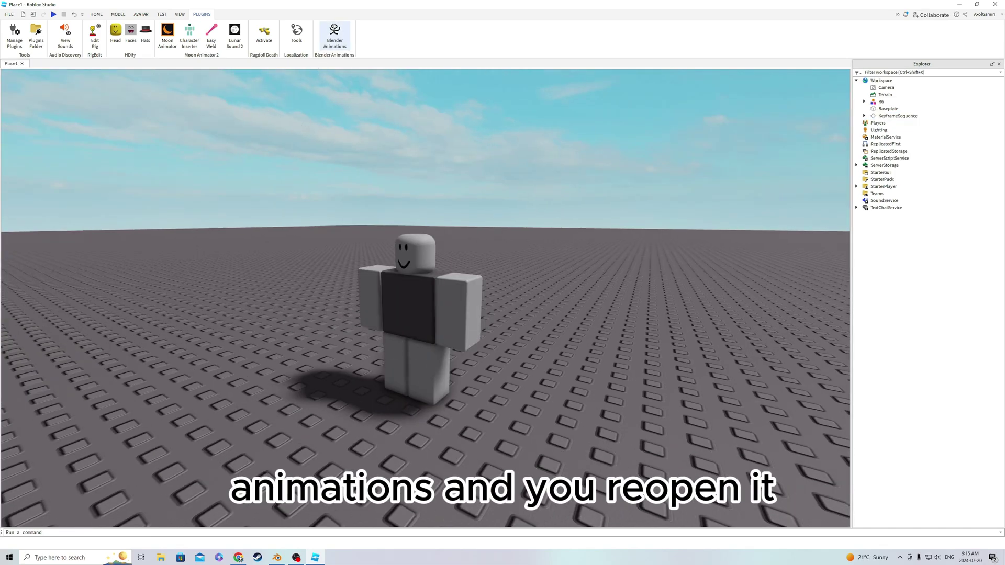
left_click(404, 274)
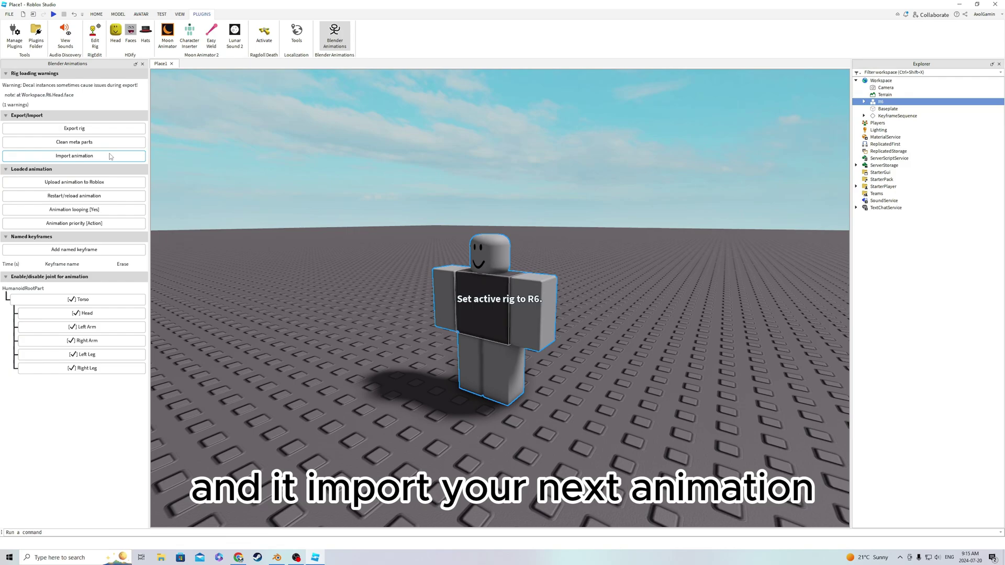
left_click(110, 156)
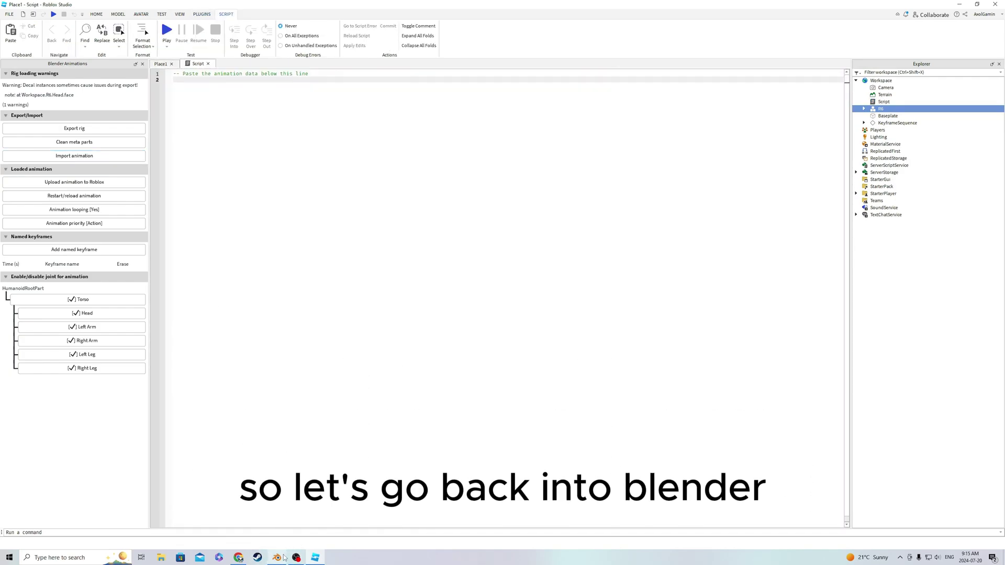
- Back in Blender, choose _Rig.001 in Rbx Animations and export its animation
left_click(276, 557)
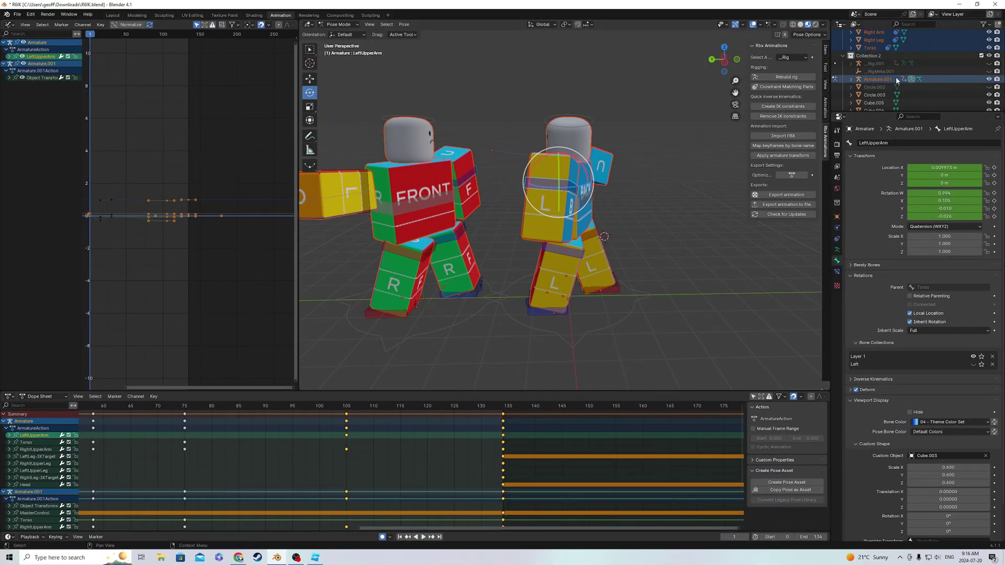
left_click(793, 58)
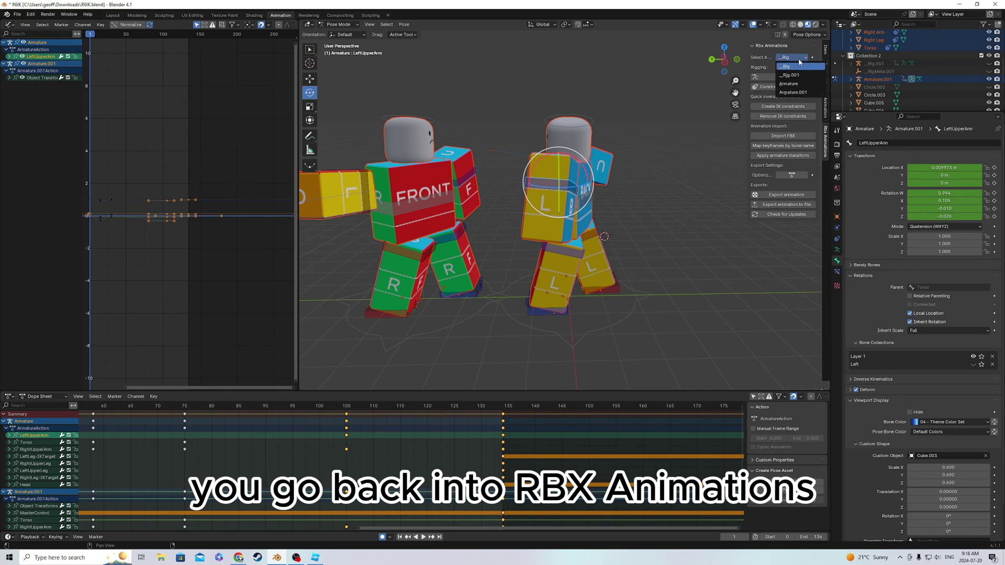
left_click(791, 75)
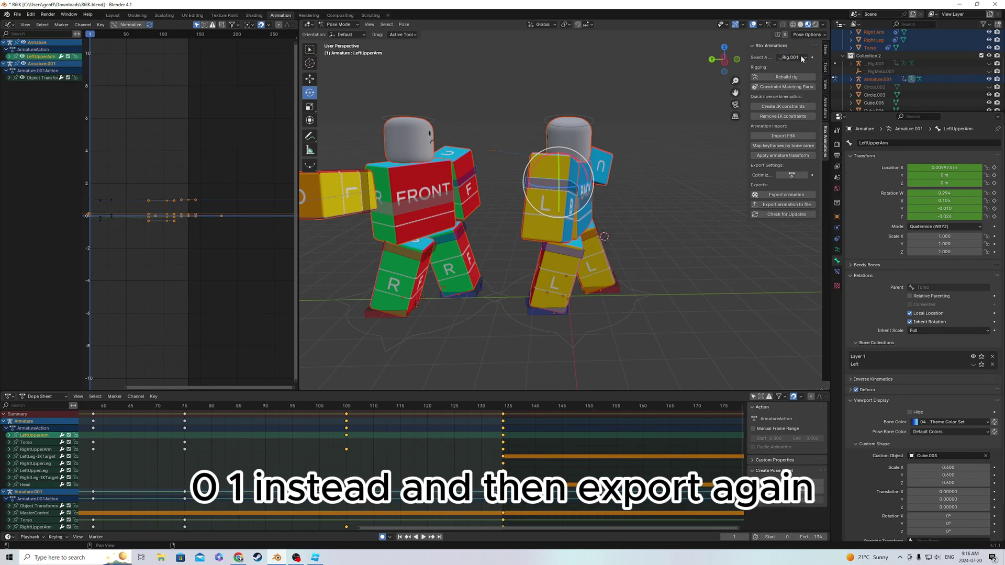
left_click(787, 196)
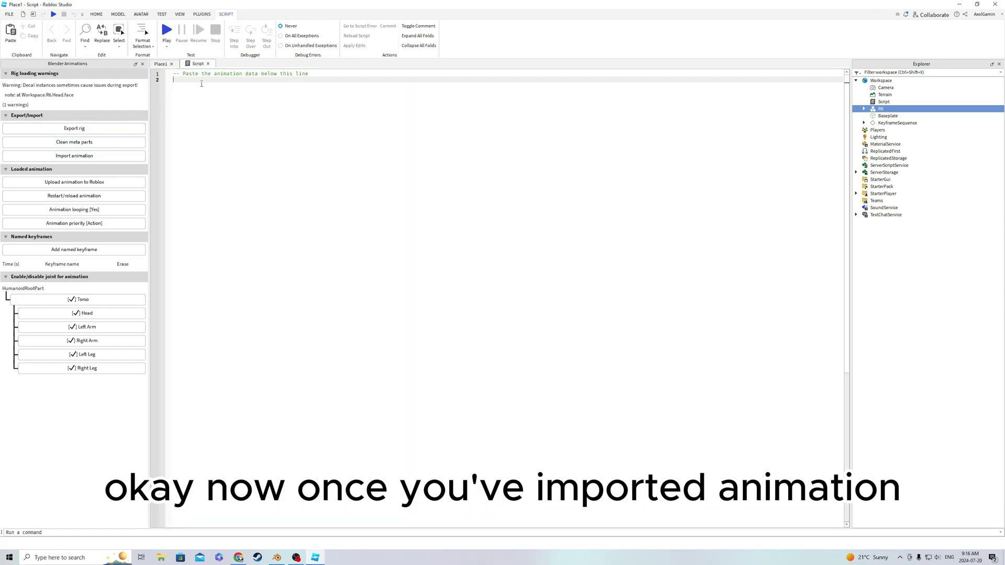
- Paste the second rig's animation data onto the R6 rig and begin its Roblox upload
key("ctrl+v")
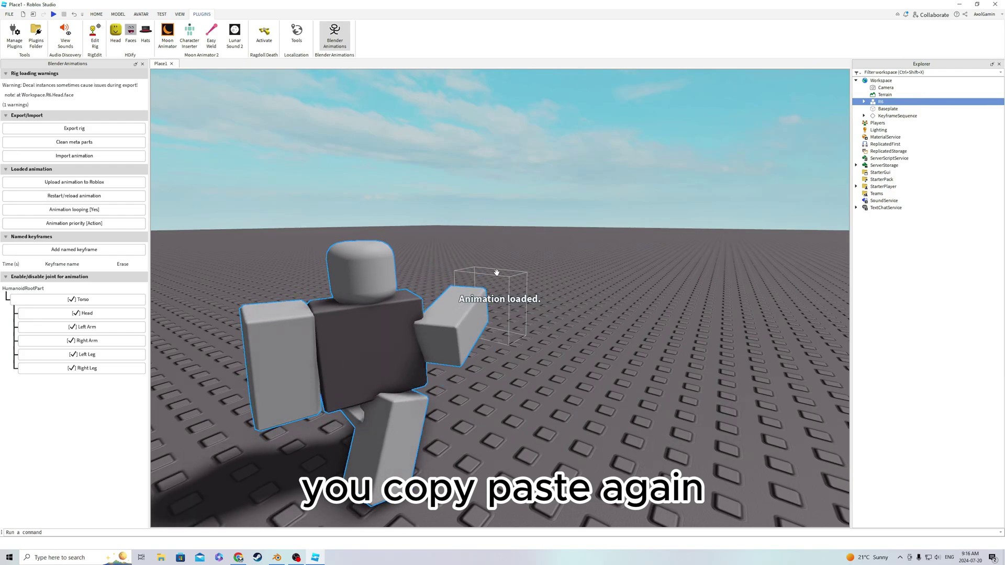
right_click_drag(541, 348, 497, 358)
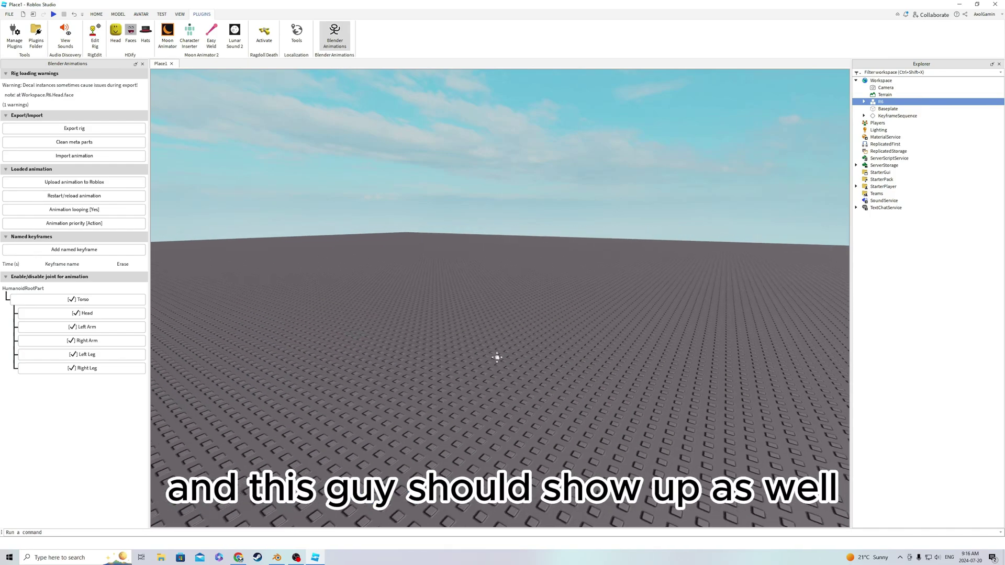
scroll(537, 344, "down", 3)
scroll(537, 344, "down", 3)
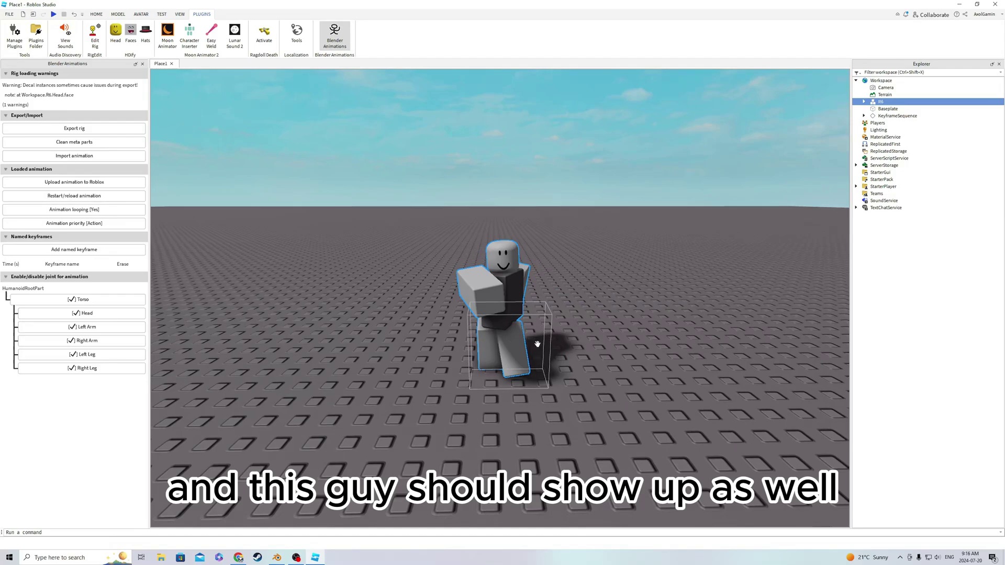
scroll(537, 343, "up", 3)
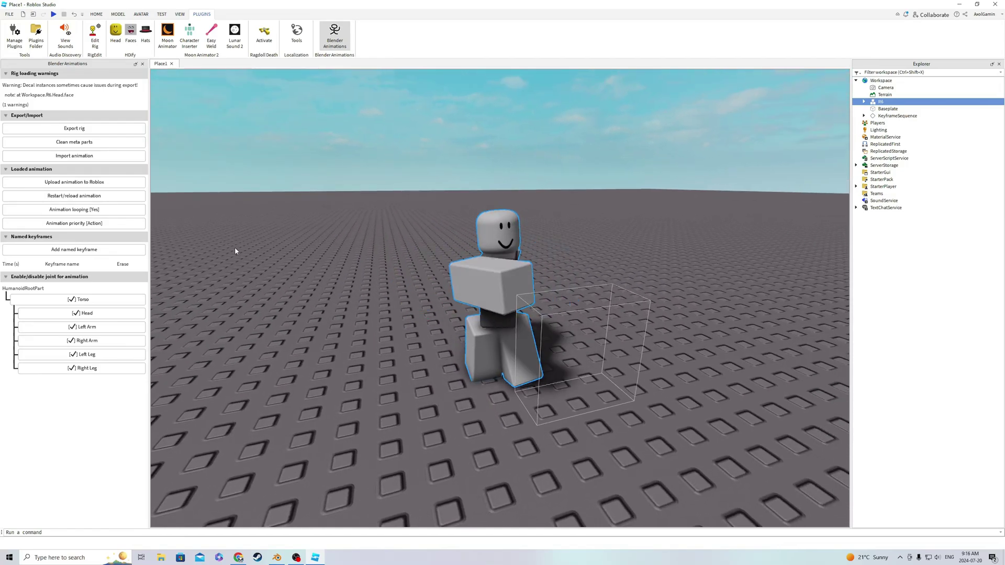
left_click(75, 181)
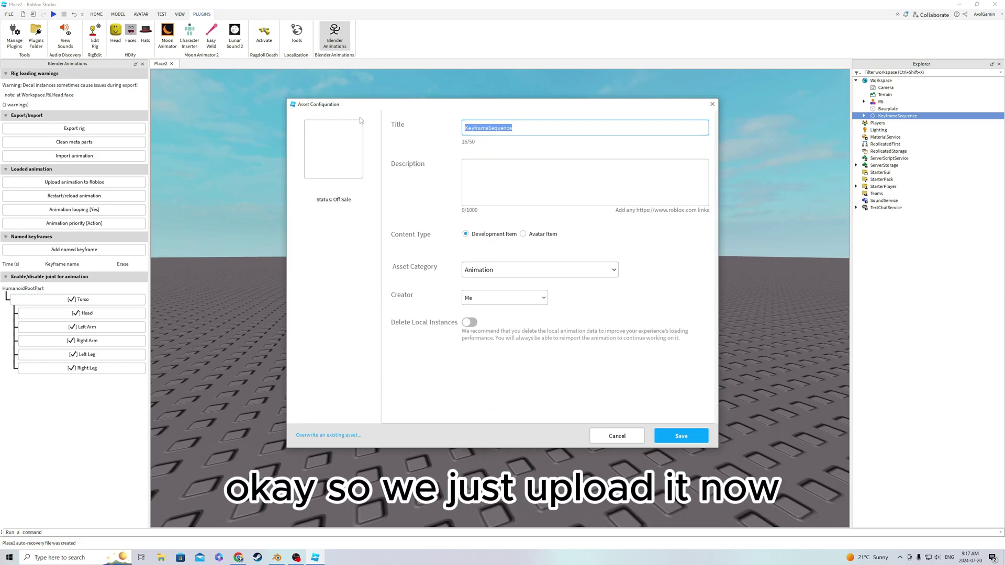
- Retitle the second animation 'high five other guy', upload it, and dismiss the confirmation
key("BackSpace")
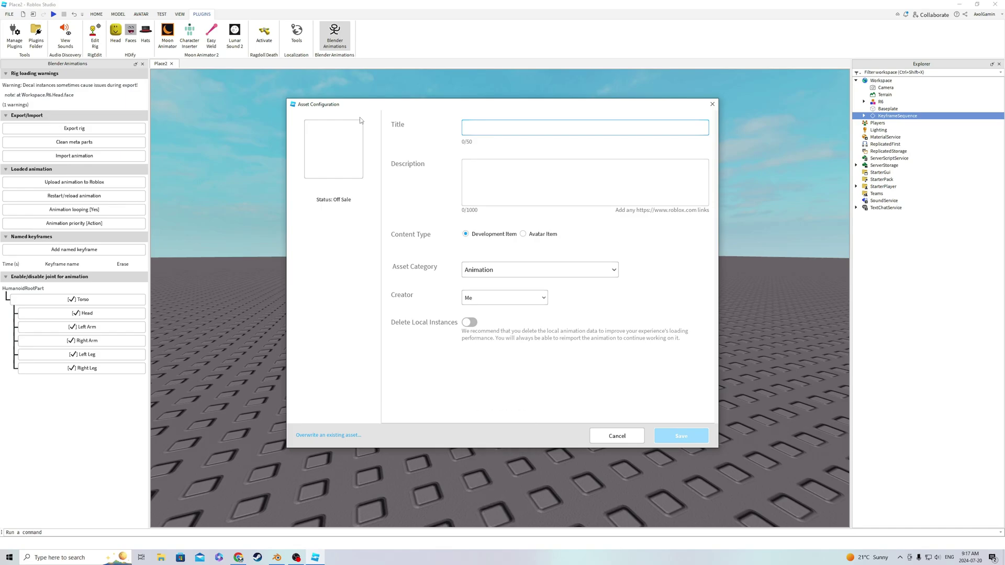
type("high five other guy")
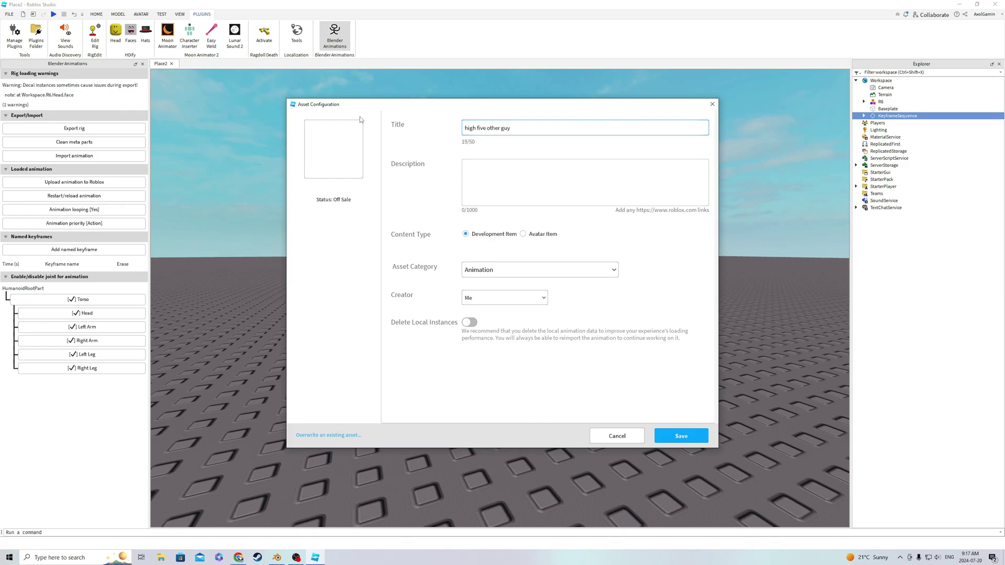
left_click(682, 437)
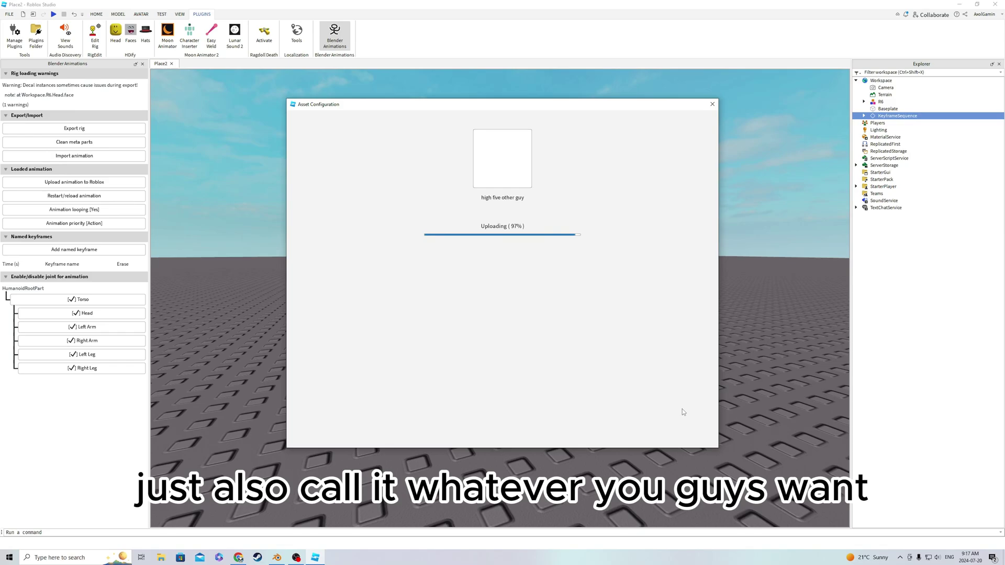
left_click(503, 420)
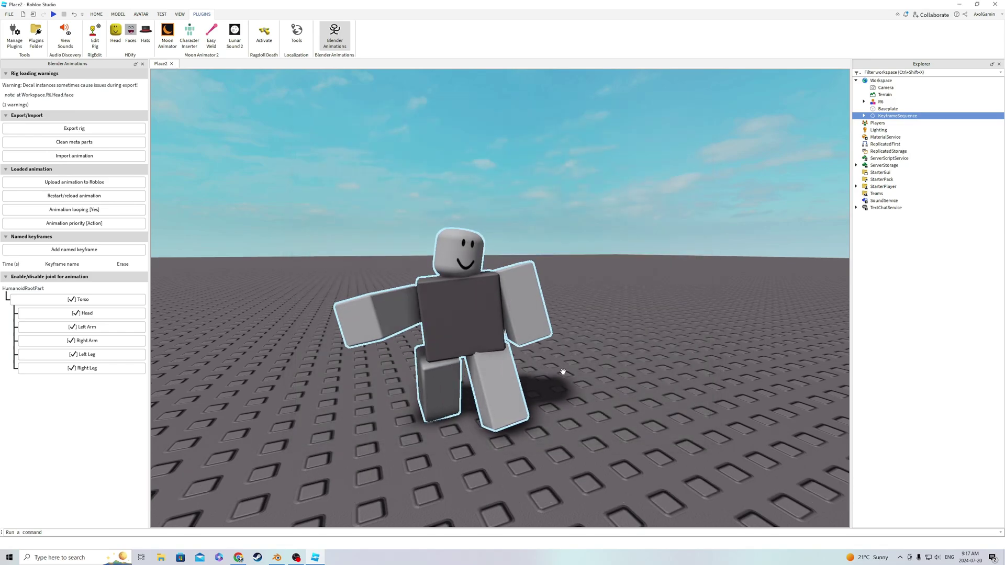
- Close the Blender Animations panel and create a new Moon Animator rig animation for the R6 rig
right_click_drag(579, 367, 575, 366)
scroll(575, 366, "down", 3)
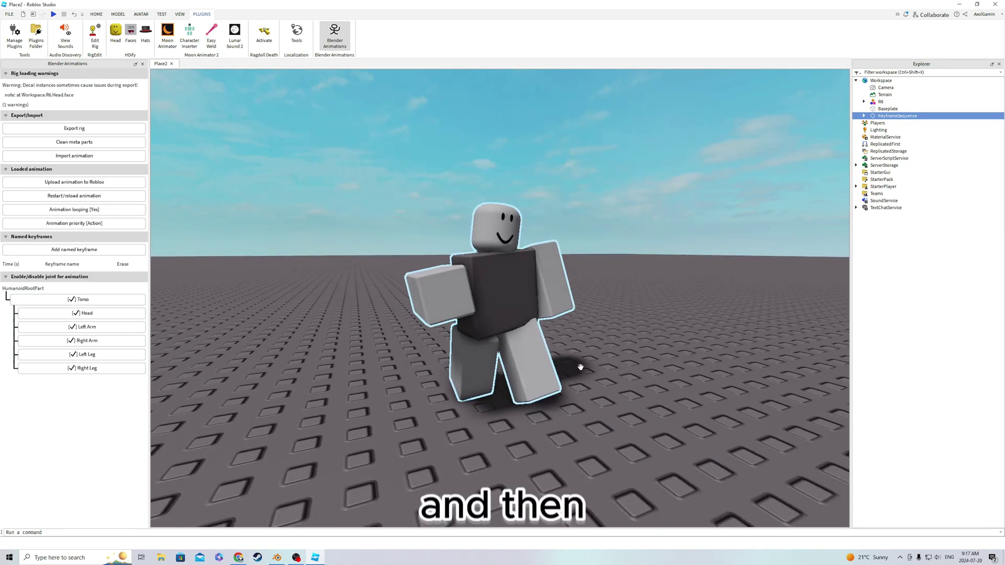
left_click(142, 64)
scroll(341, 236, "down", 3)
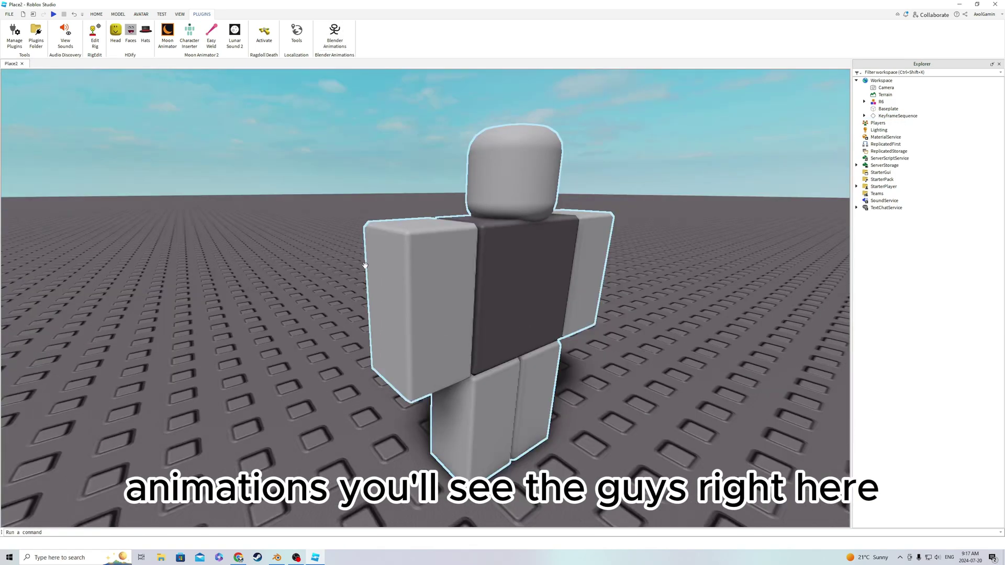
right_click_drag(341, 236, 364, 266)
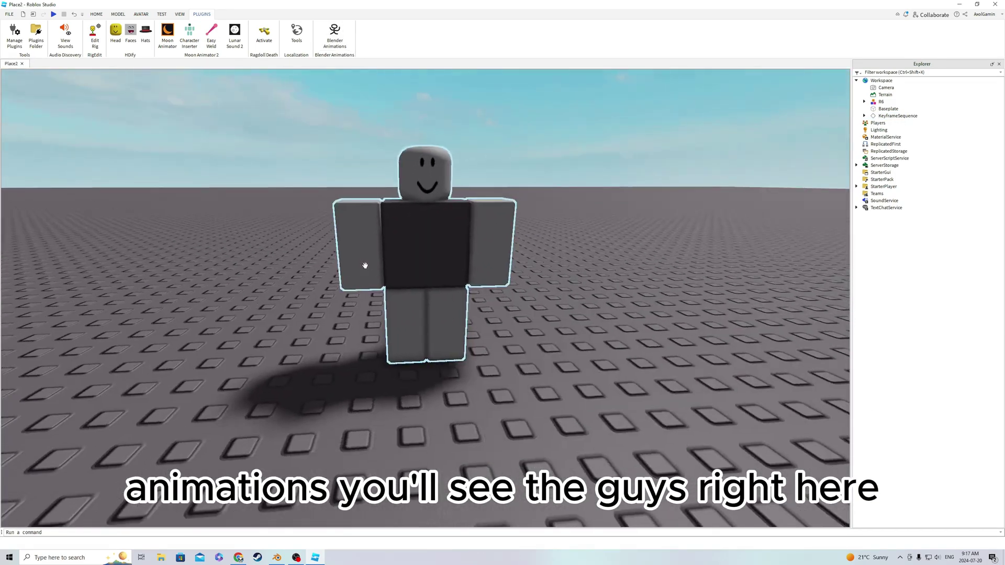
scroll(365, 265, "down", 3)
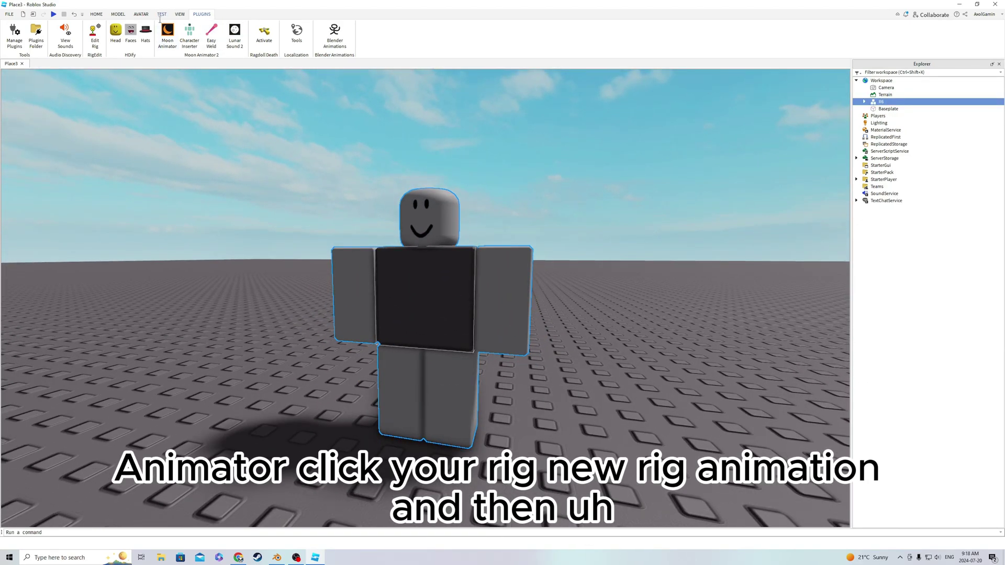
left_click(168, 36)
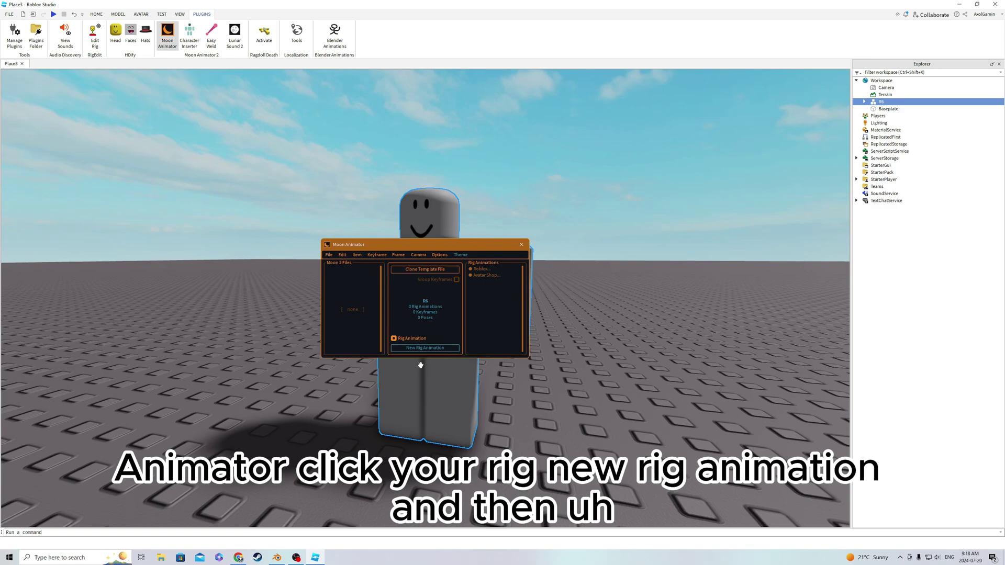
left_click(425, 348)
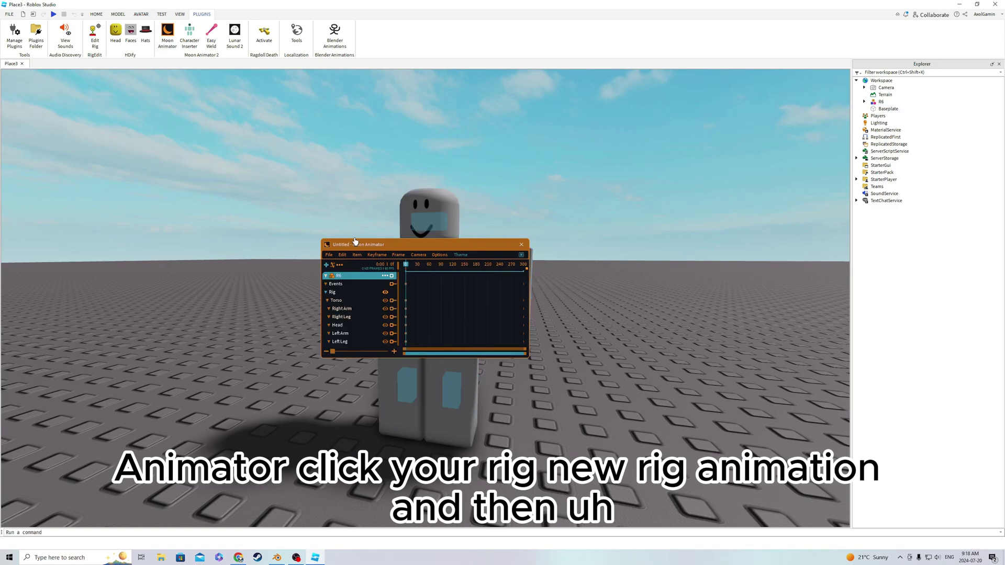
left_click(329, 256)
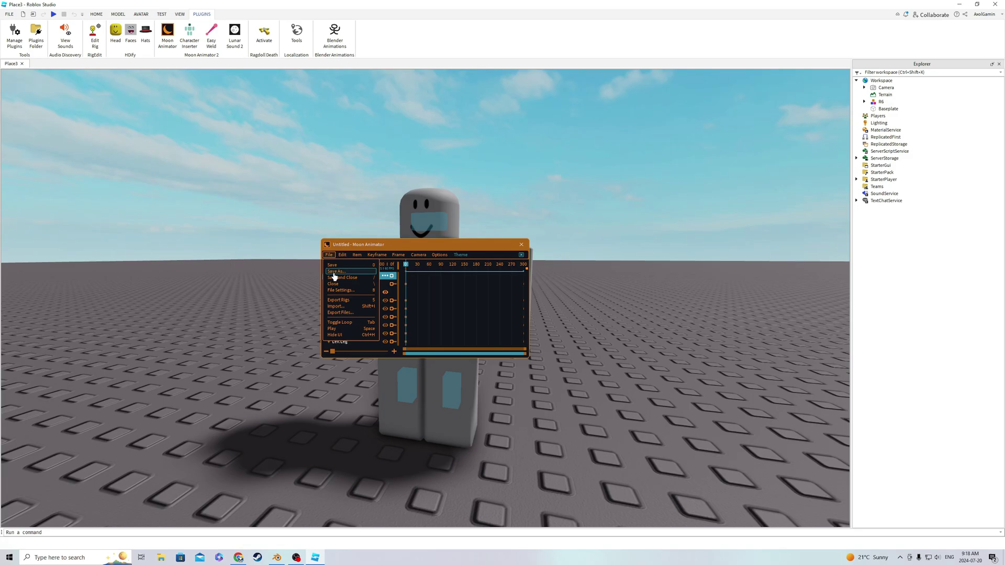
- Import the uploaded 'high five' animation onto the R6 rig, replacing its keyframes
left_click(347, 309)
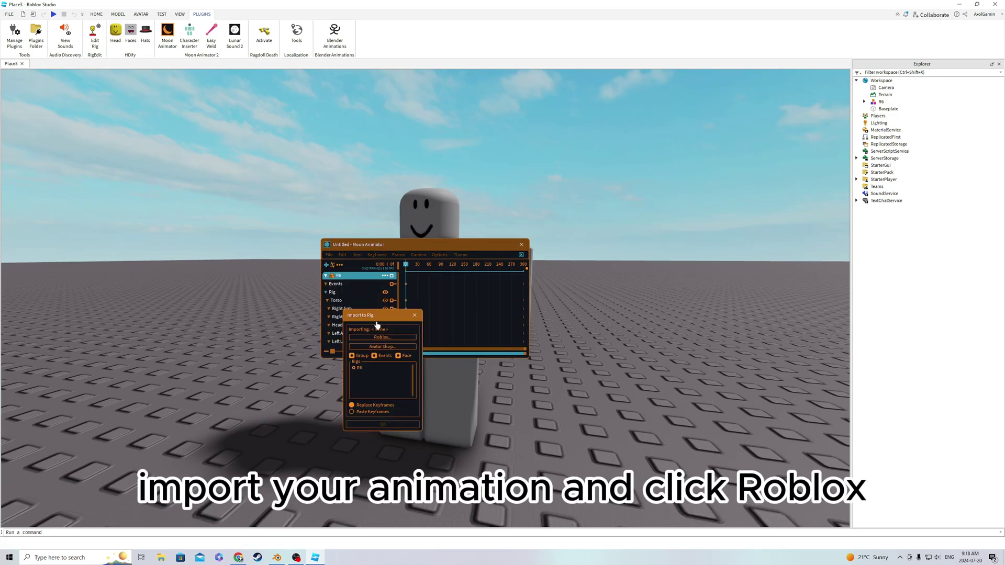
left_click(395, 338)
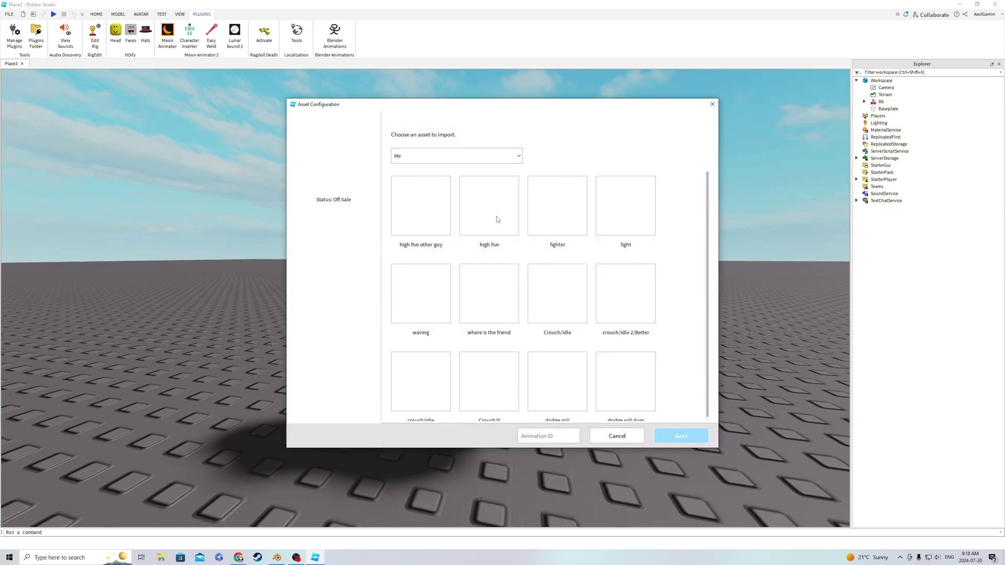
left_click(494, 235)
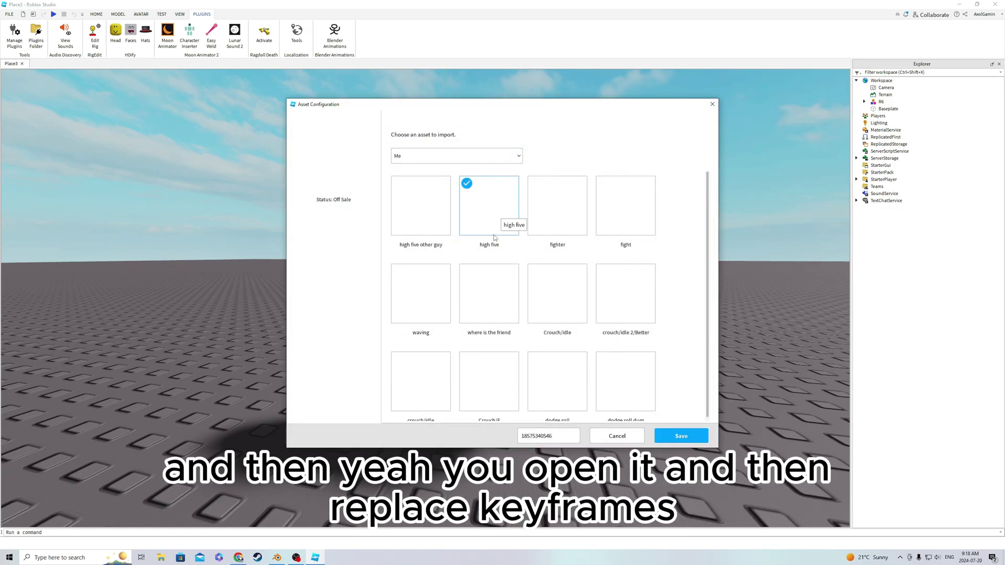
left_click(680, 436)
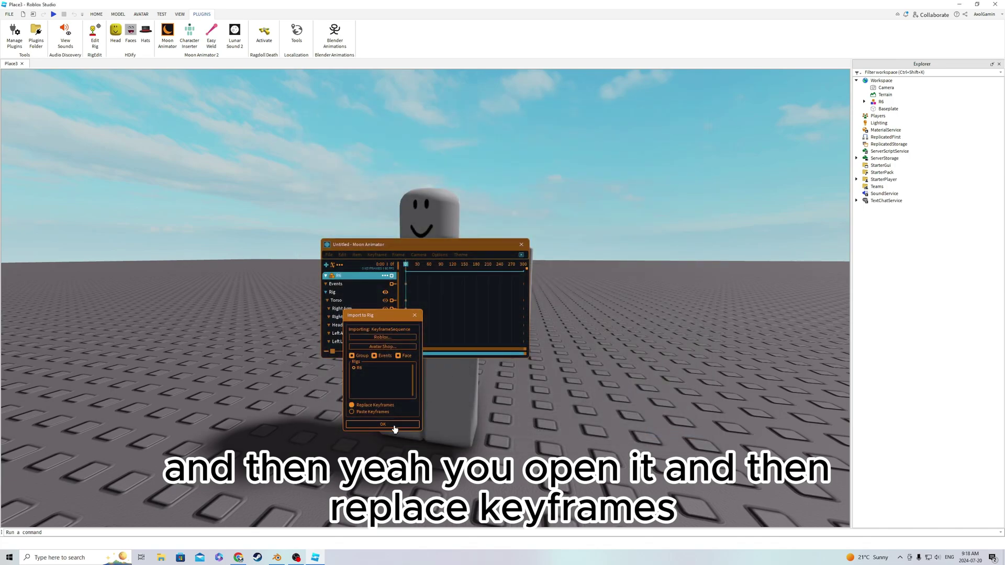
left_click(360, 425)
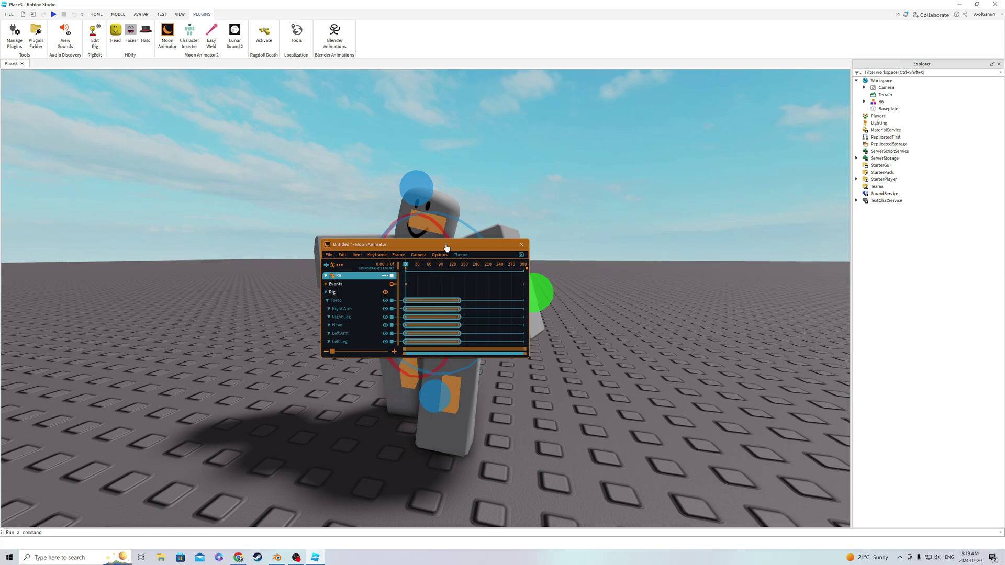
- Preview the high five playback, then scrub the timeline back to frame 0
key("space")
left_click_drag(446, 248, 698, 204)
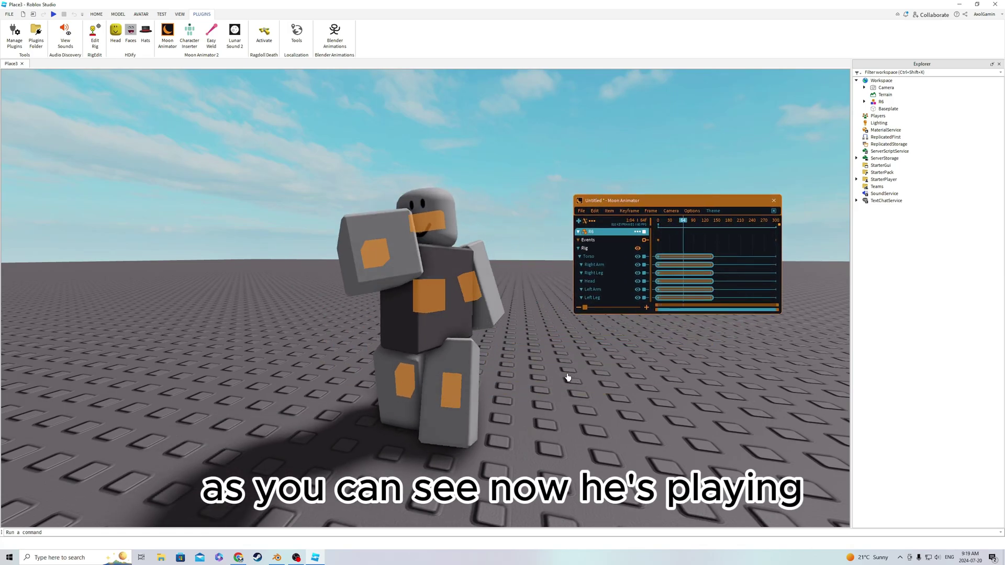
key("space")
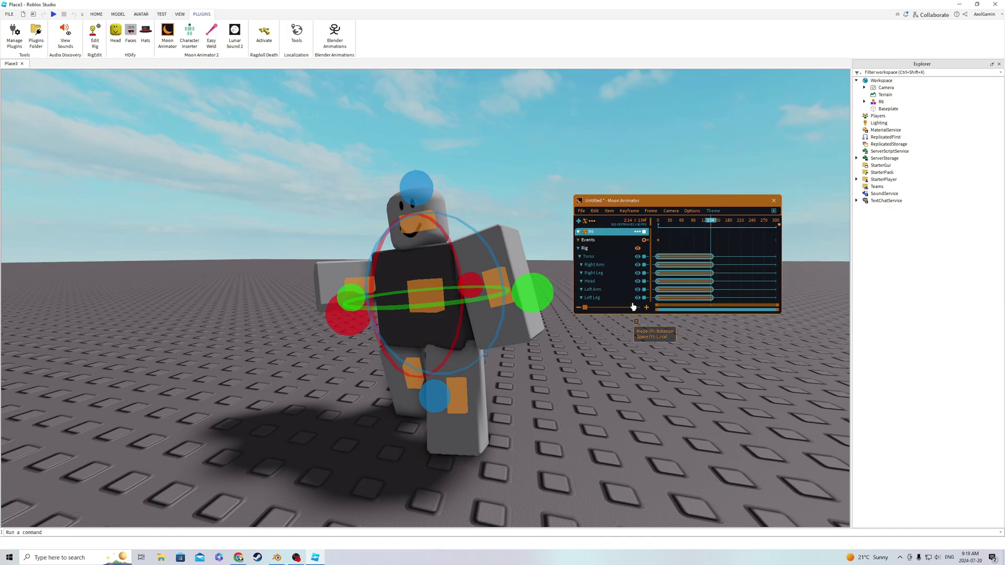
key("space")
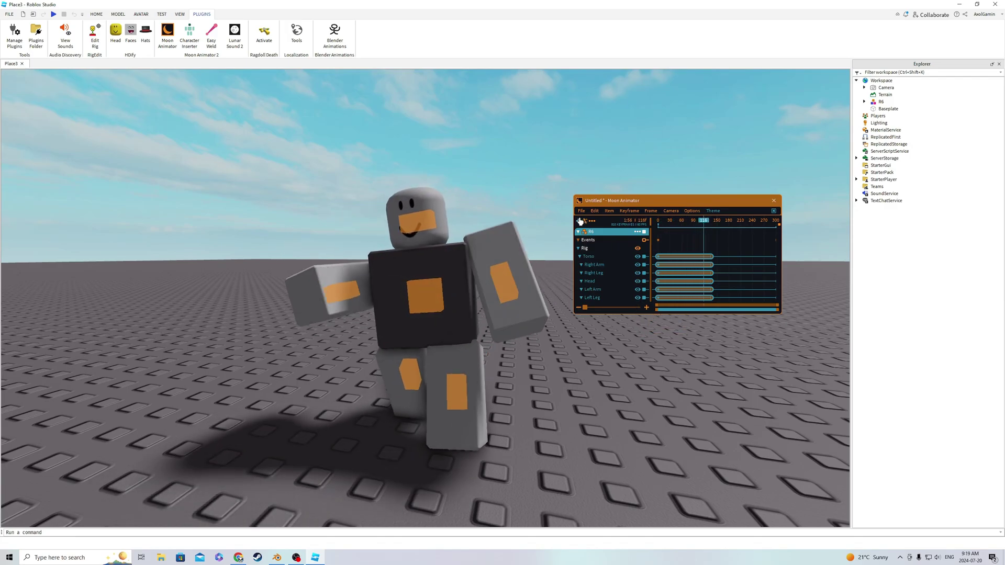
left_click(579, 221)
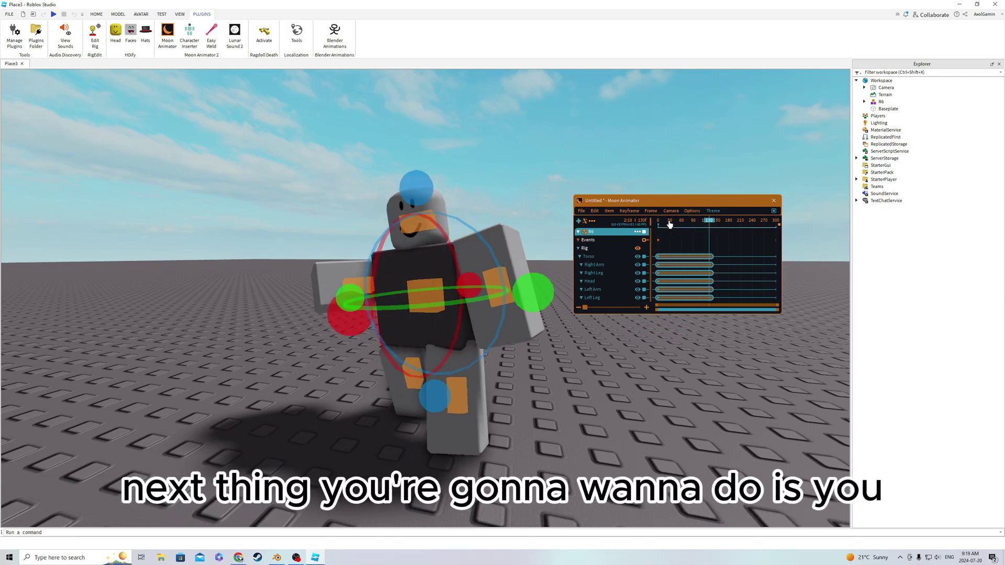
left_click_drag(669, 224, 644, 225)
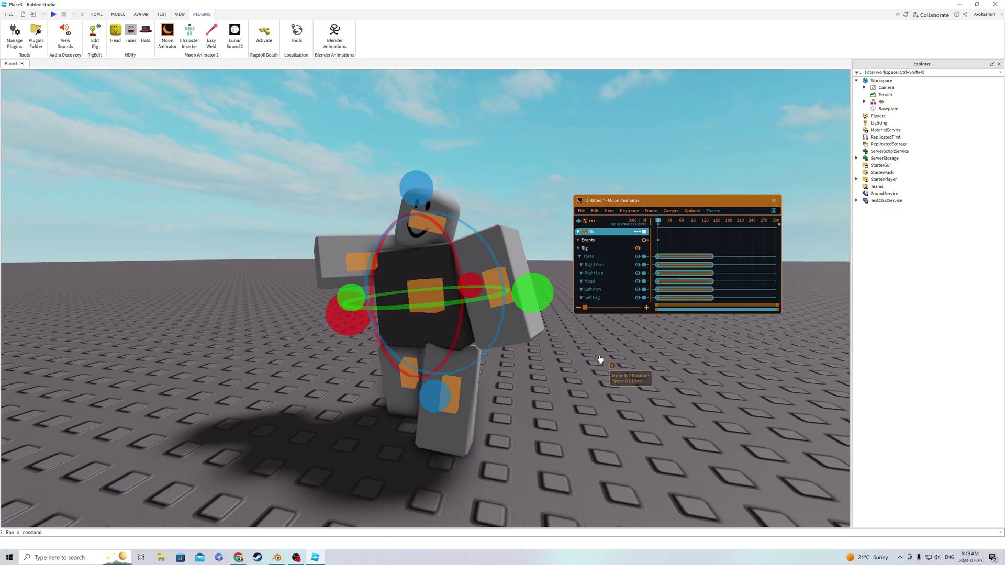
right_click_drag(598, 359, 372, 36)
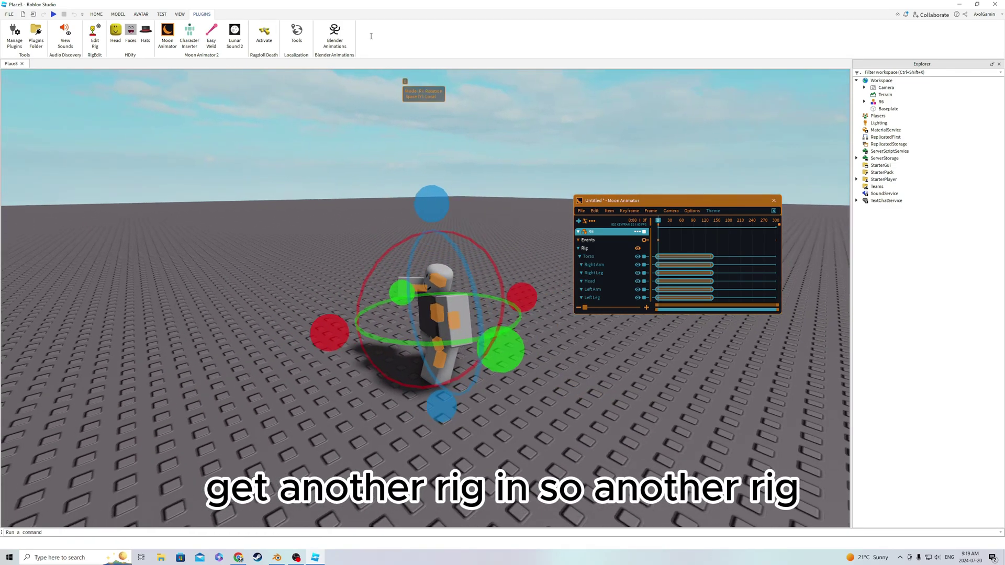
- Insert a second R6 preset rig with Character Inserter and select it
left_click(189, 35)
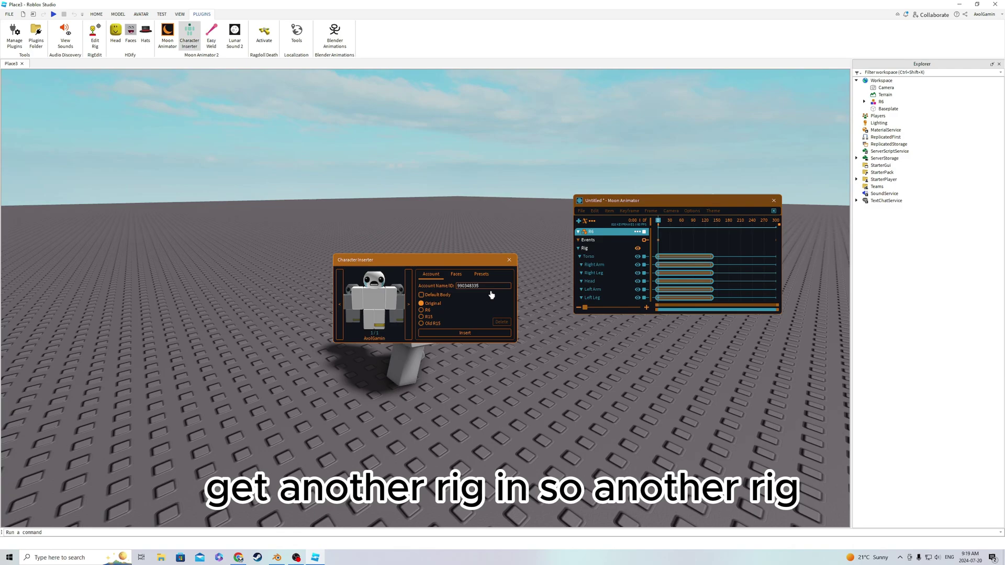
left_click(481, 278)
left_click(445, 318)
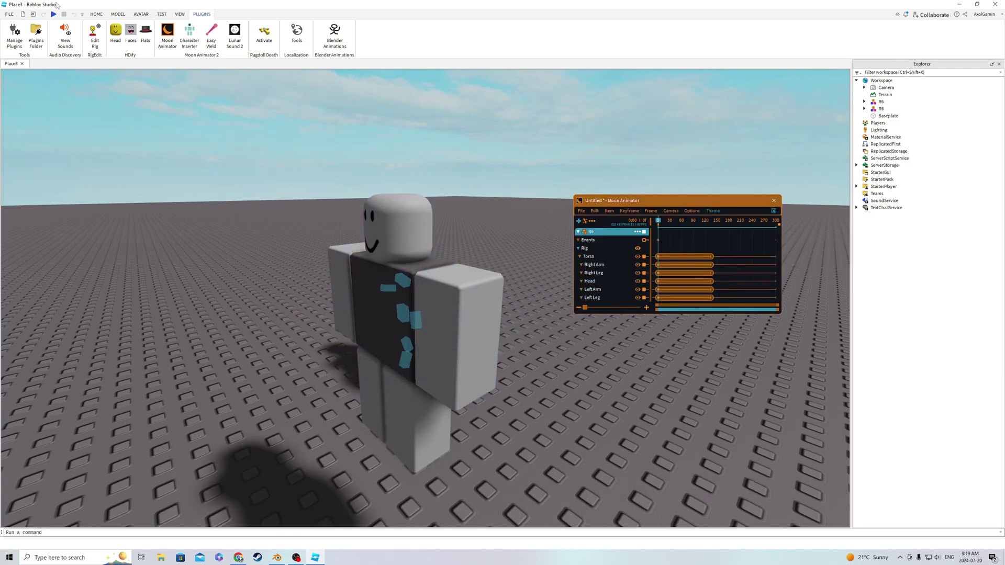
left_click(95, 14)
mouse_move(424, 377)
left_mouse_down()
mouse_move(363, 377)
mouse_move(352, 395)
mouse_move(361, 395)
left_mouse_up()
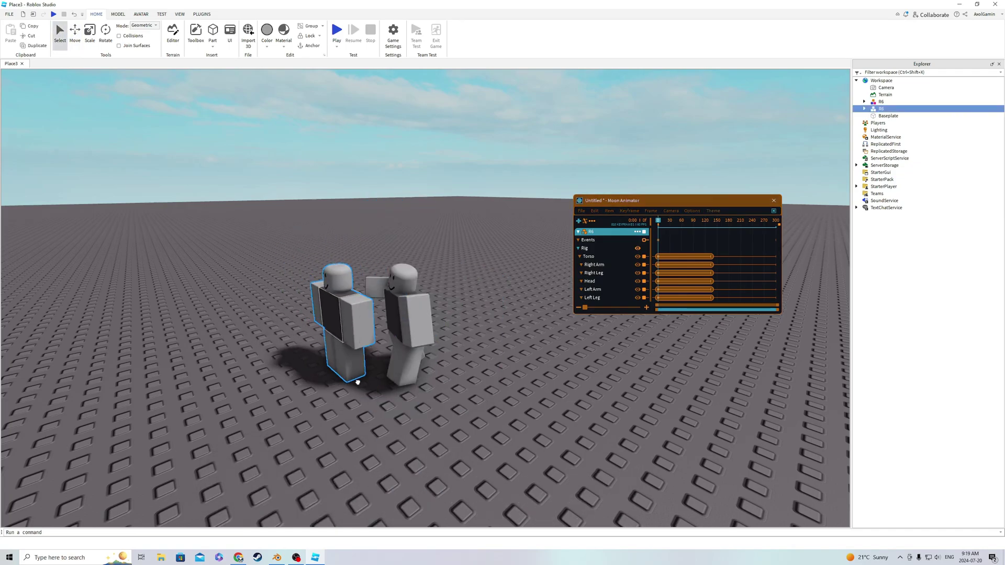
- Use the Move tool to drag the second rig onto the first rig's spot
left_click(458, 402)
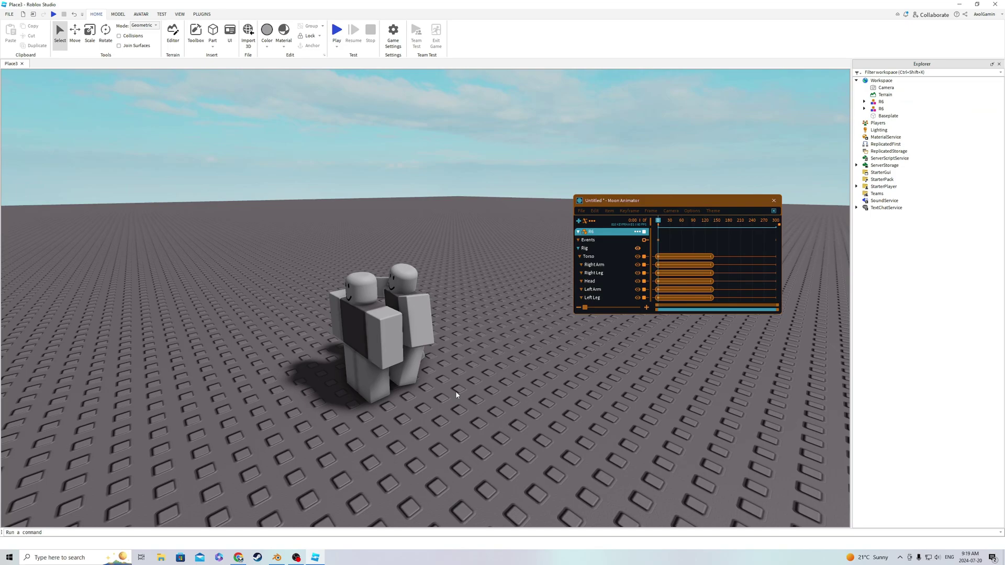
right_click_drag(456, 400, 359, 362)
left_click(359, 361)
scroll(360, 362, "up", 5)
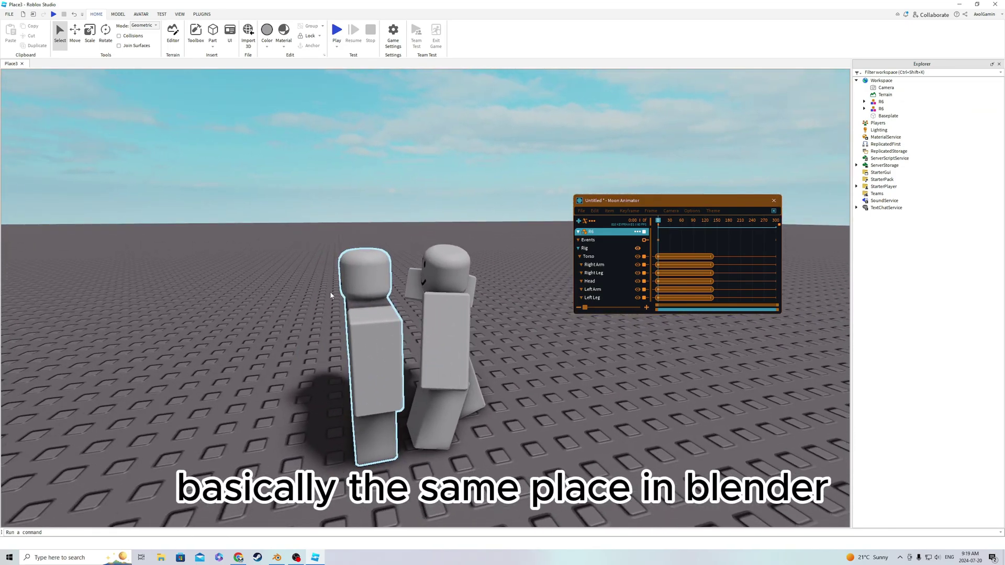
left_click(74, 35)
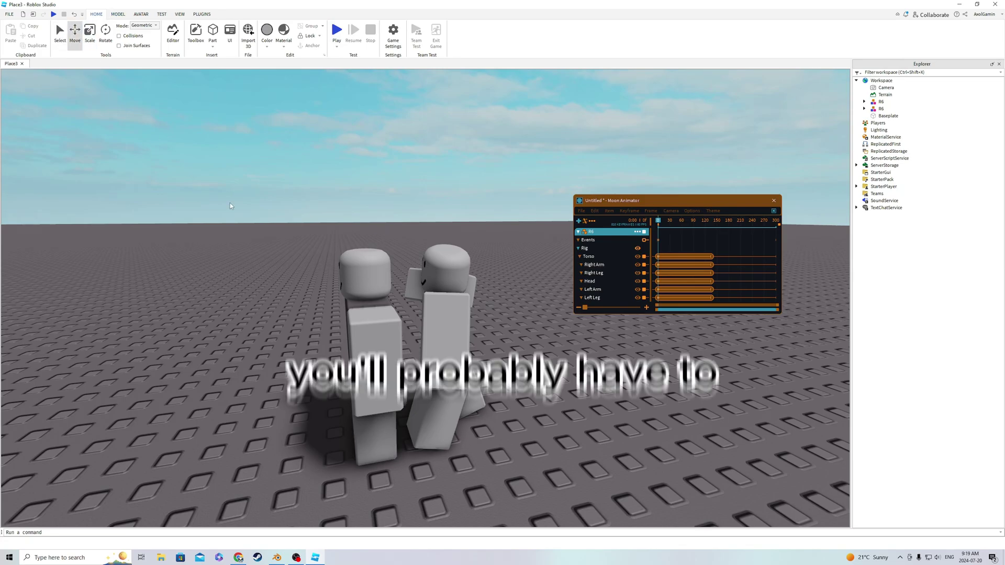
left_click(373, 353)
mouse_move(404, 337)
left_mouse_down()
mouse_move(534, 323)
mouse_move(500, 321)
left_mouse_up()
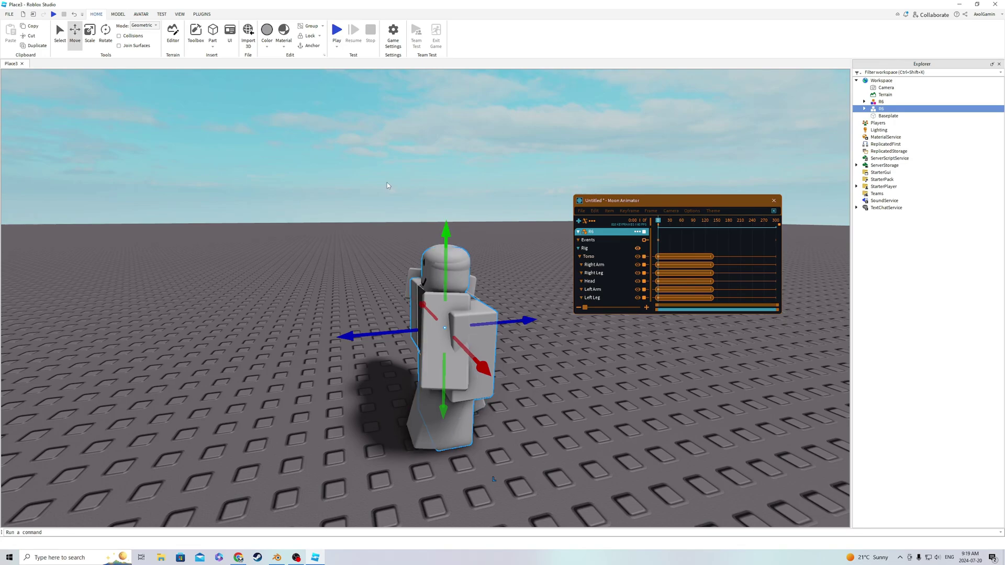
- Return the Moon Animator timeline to frame 0
left_click(581, 212)
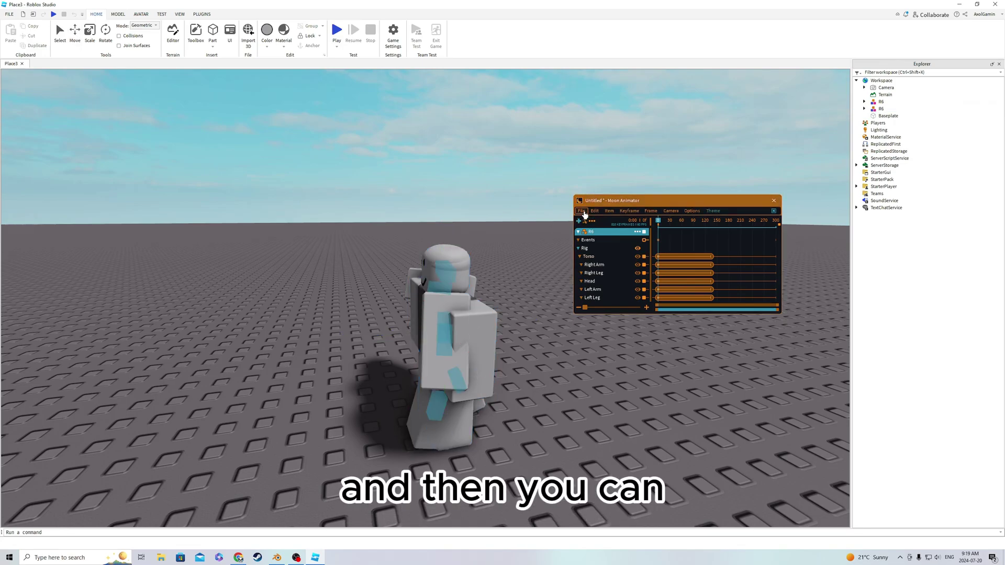
left_click(582, 213)
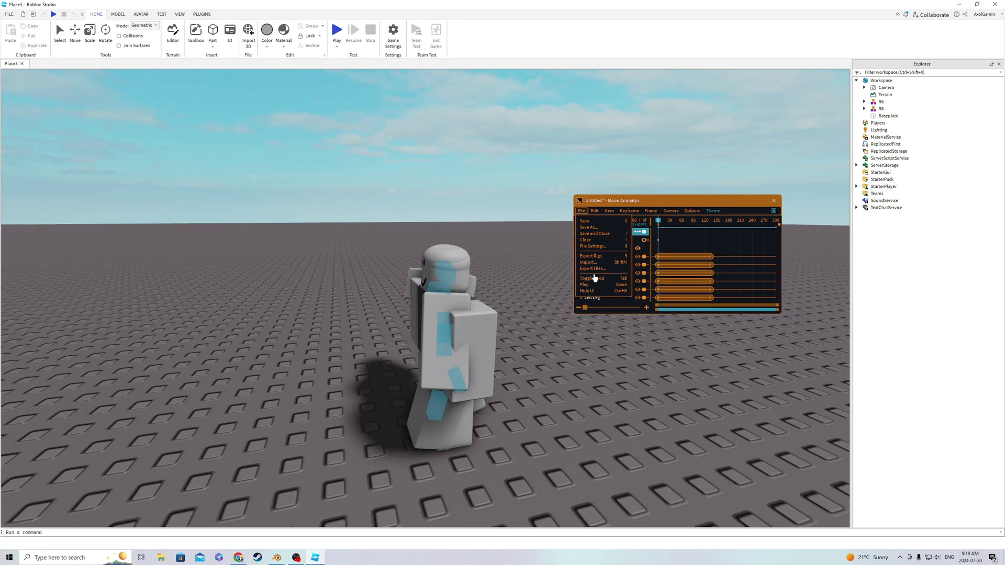
left_click(668, 222)
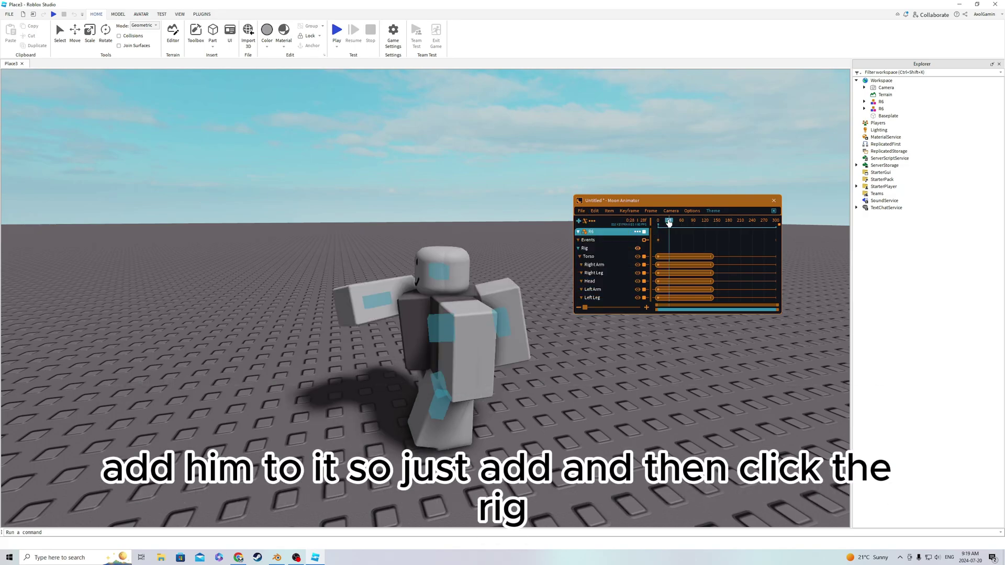
left_click_drag(668, 222, 581, 213)
- Add the second rig as a timeline item, clearing the name warning and accepting Moon 2 conversion
left_click(581, 222)
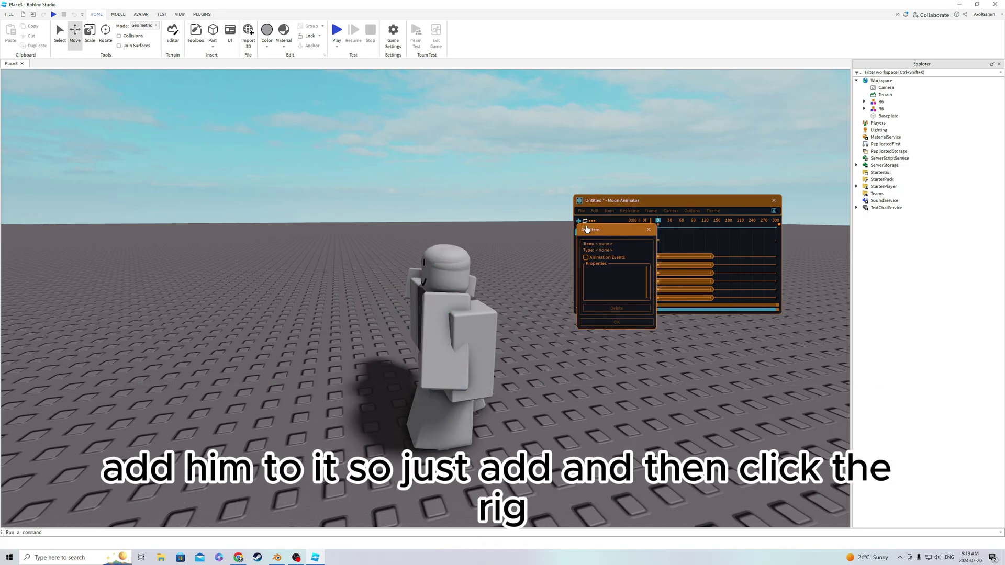
left_click(471, 322)
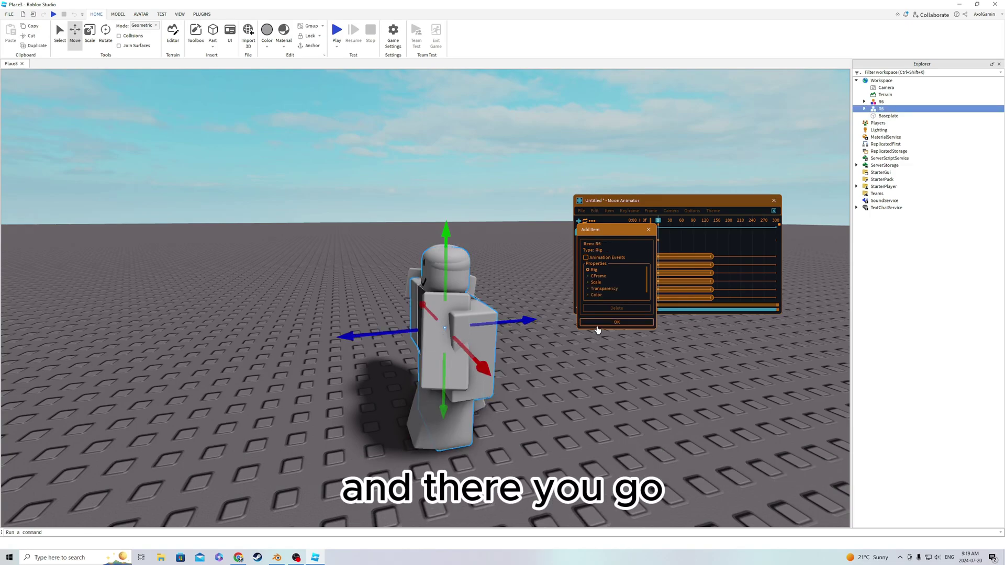
left_click(597, 324)
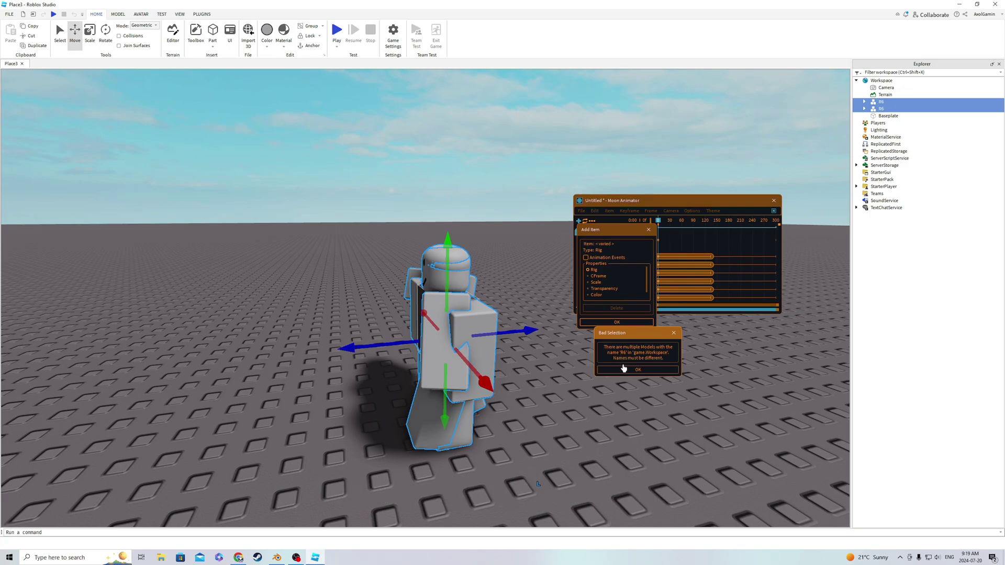
left_click(881, 109)
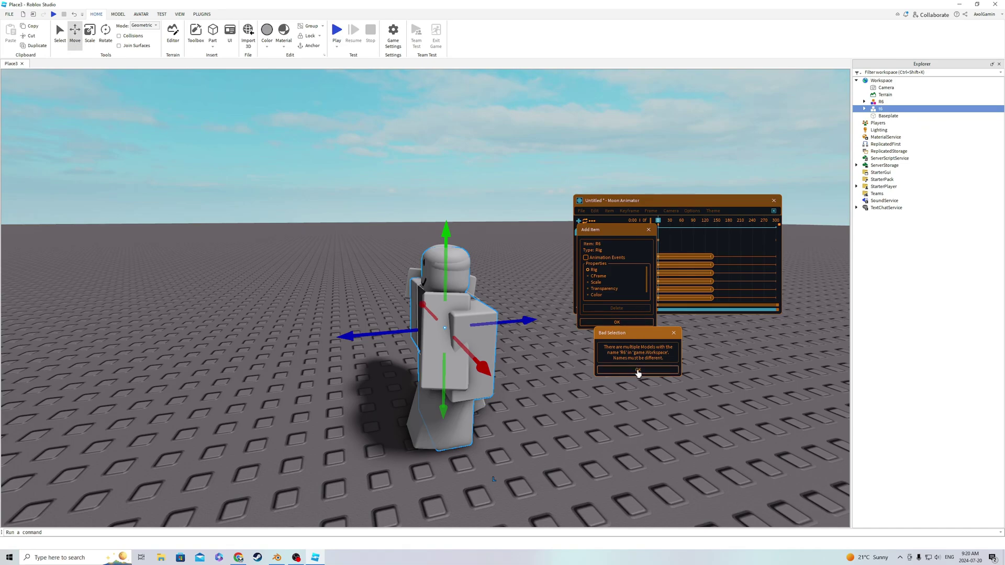
left_click(637, 369)
left_click(616, 323)
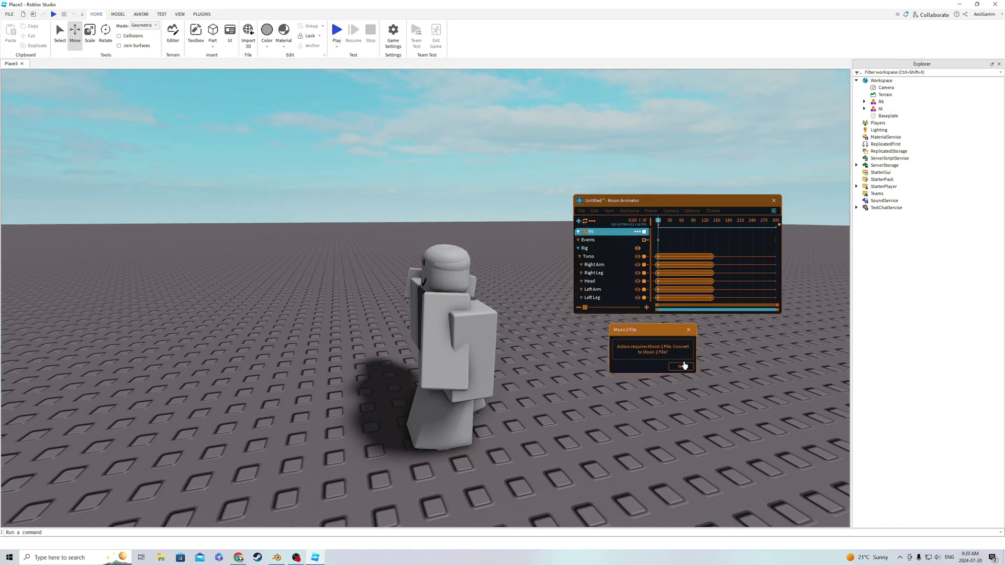
left_click(681, 368)
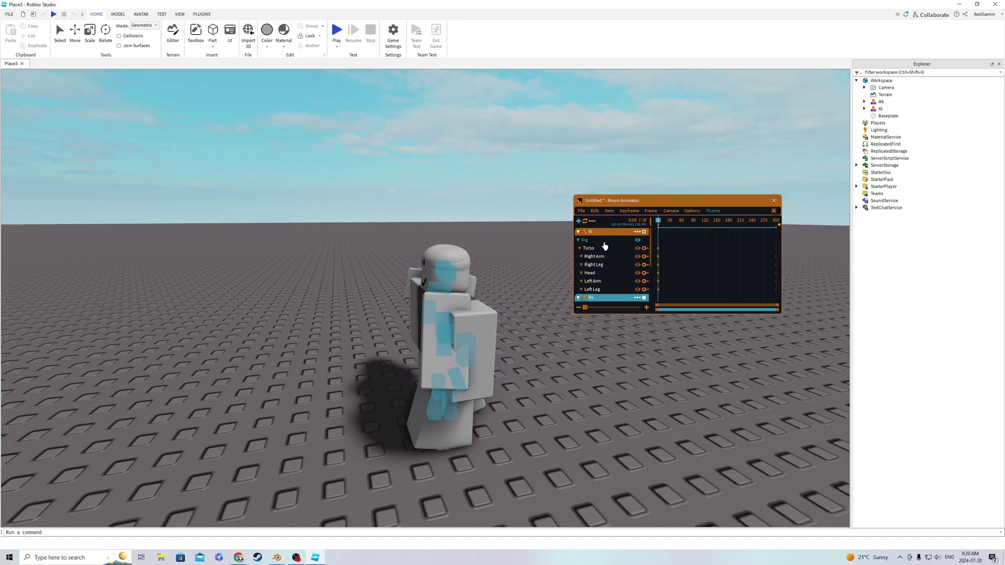
- Import 'high five other guy' onto the second rig, replacing its keyframes
left_click(581, 211)
left_click(587, 262)
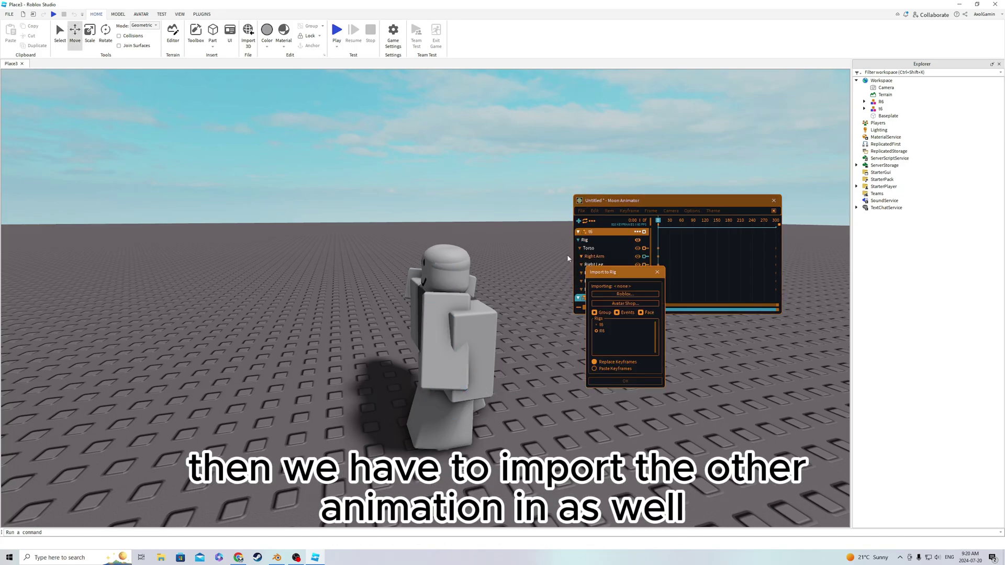
left_click(614, 294)
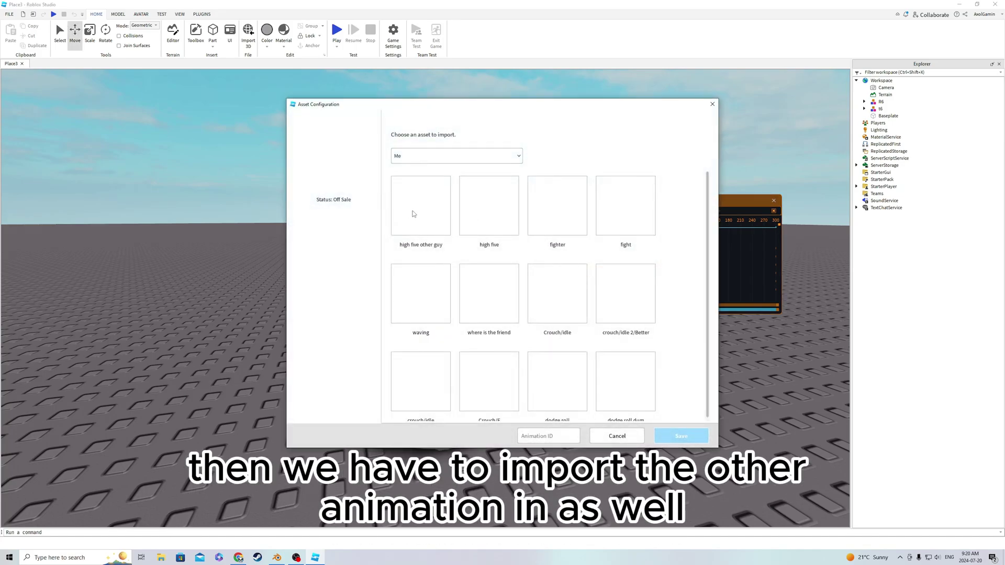
left_click(414, 214)
left_click(675, 434)
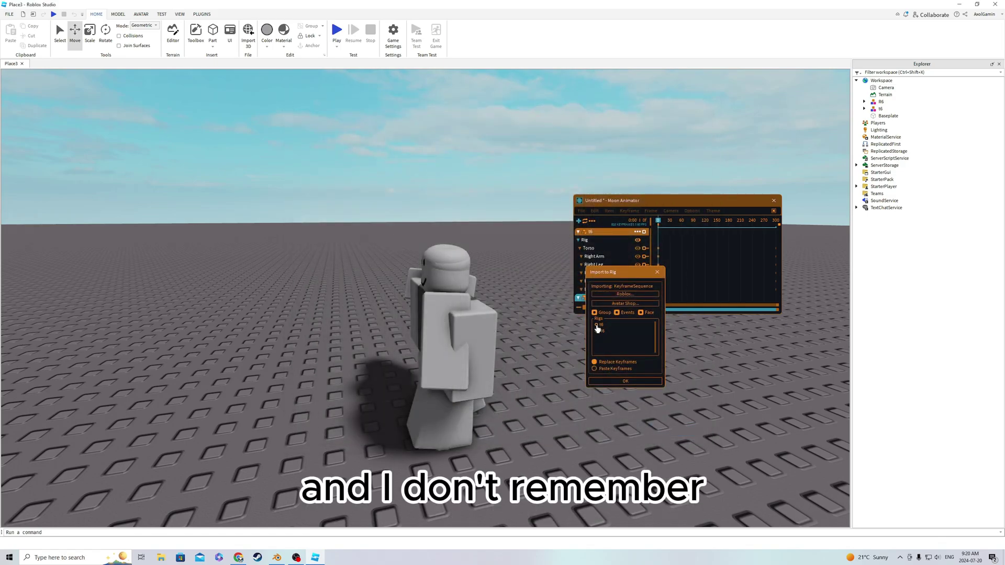
left_click(616, 383)
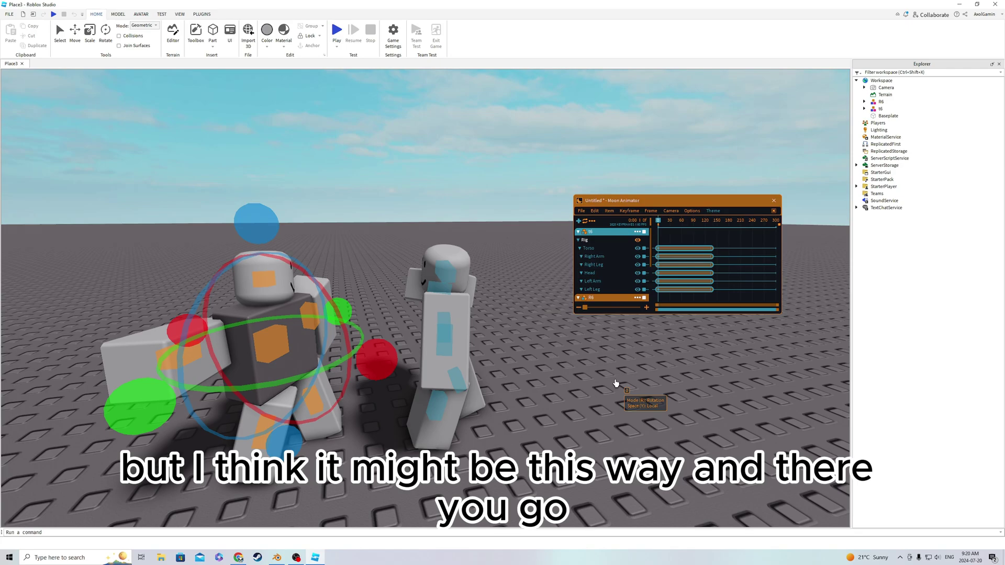